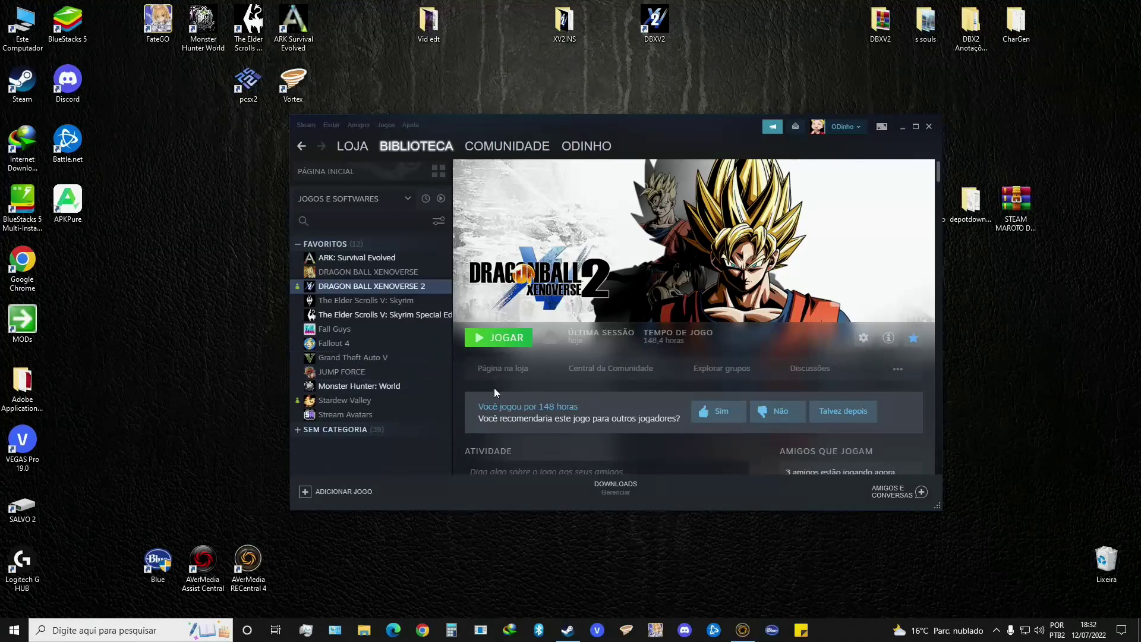
Launch DRAGON BALL XENOVERSE 2, check the version on its title screen, and return to the Steam library.
left_click(526, 342)
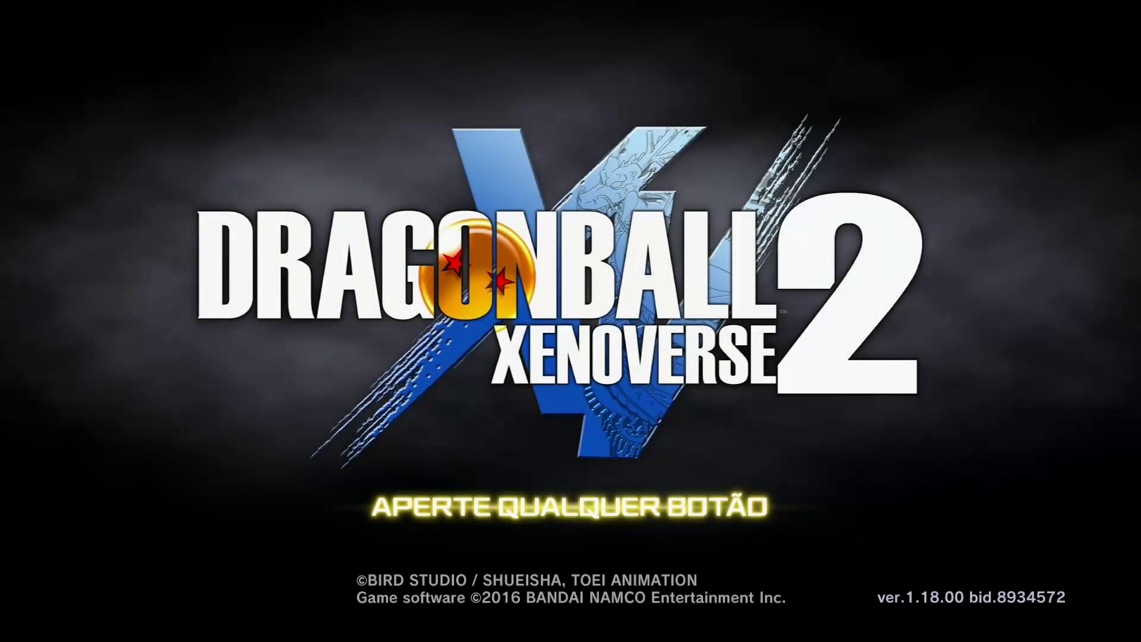
key("Return")
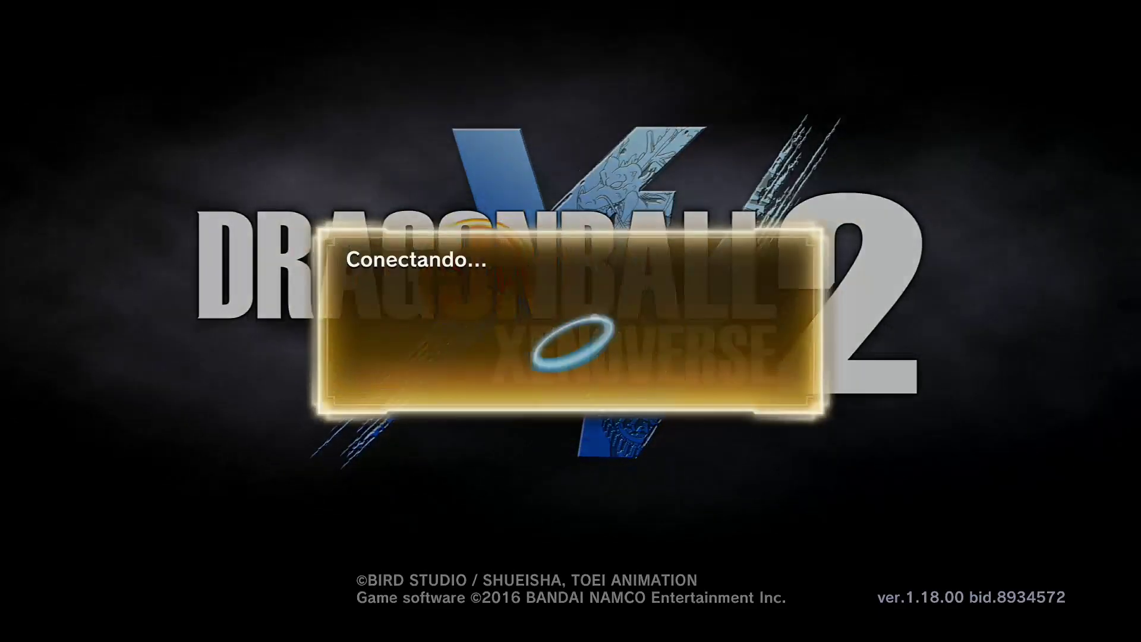
key("alt+Tab")
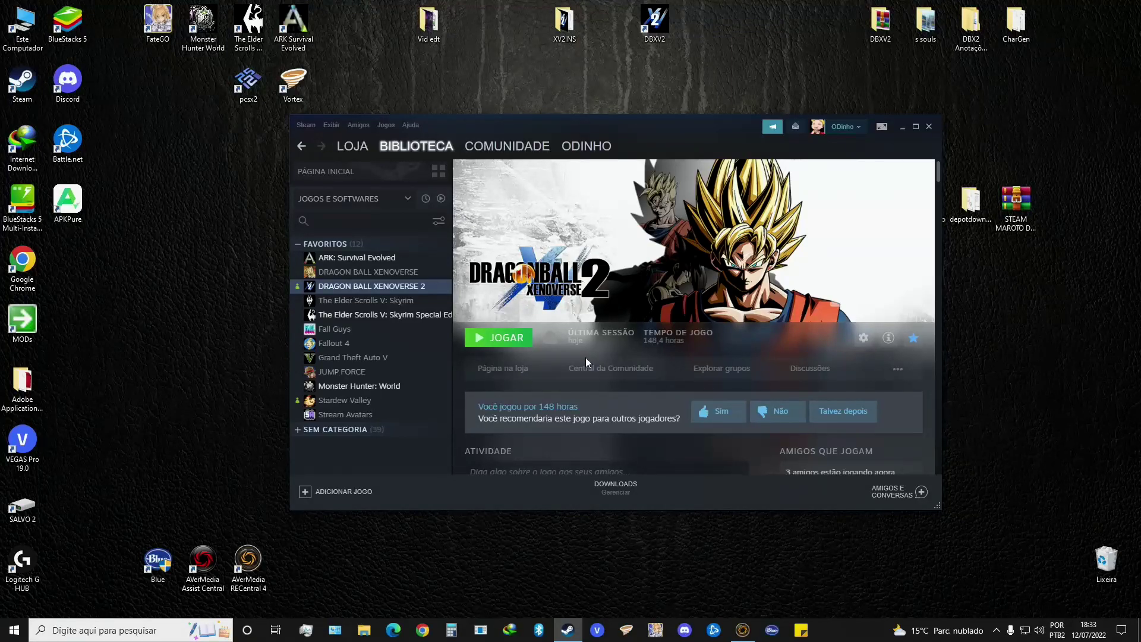
Examine the automatic update options in the properties of DRAGON BALL XENOVERSE 2 and close them without changes.
right_click(362, 285)
left_click(395, 357)
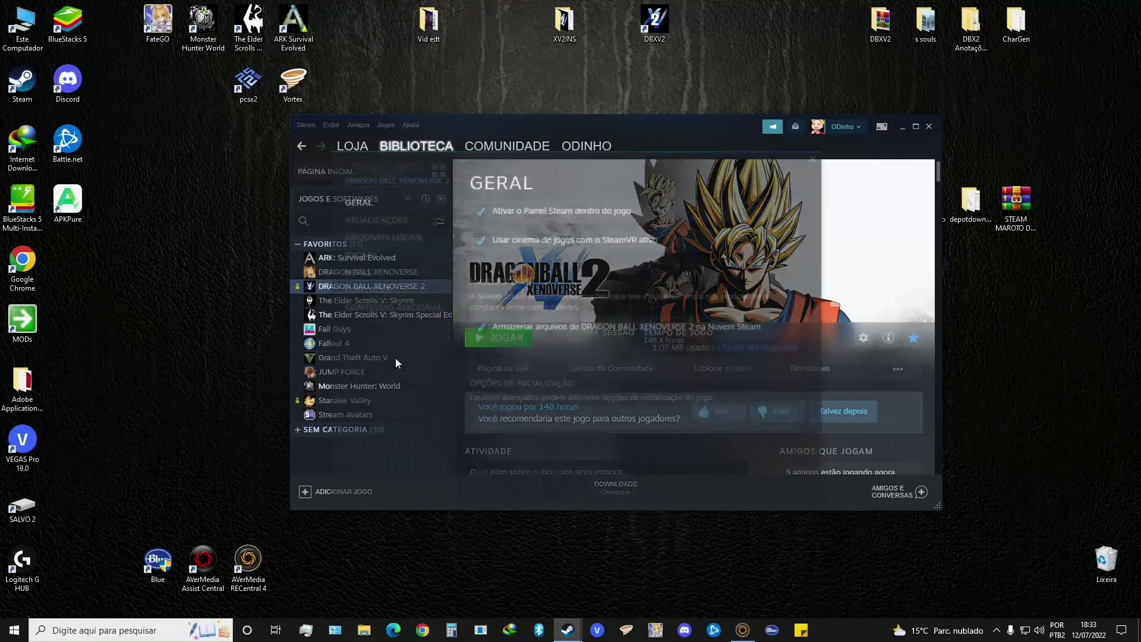
left_click(376, 222)
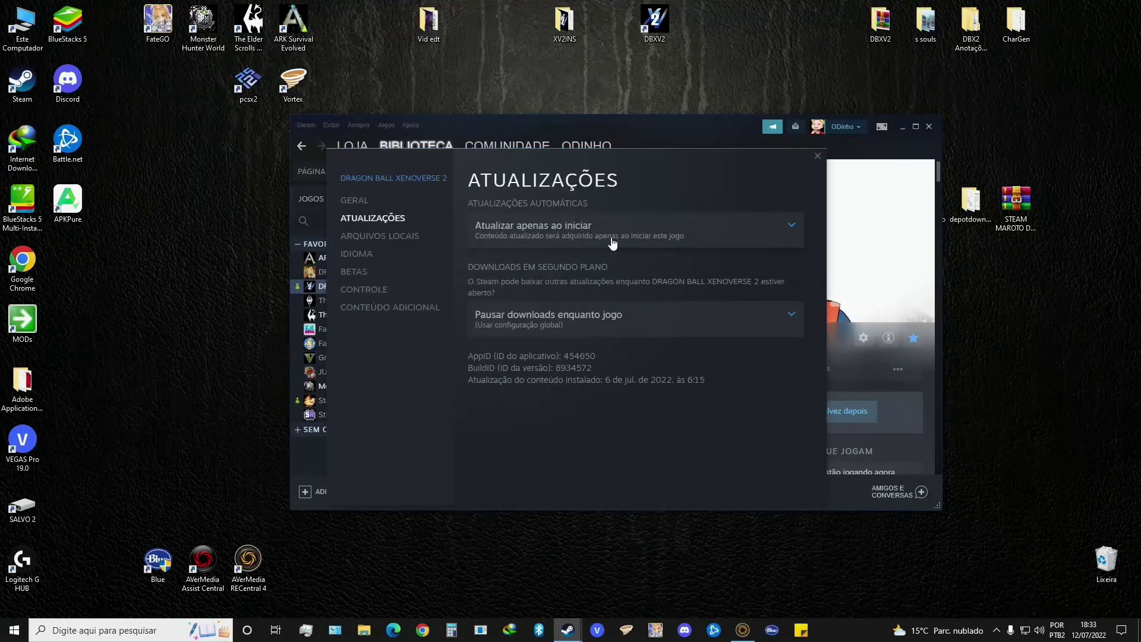
left_click(775, 227)
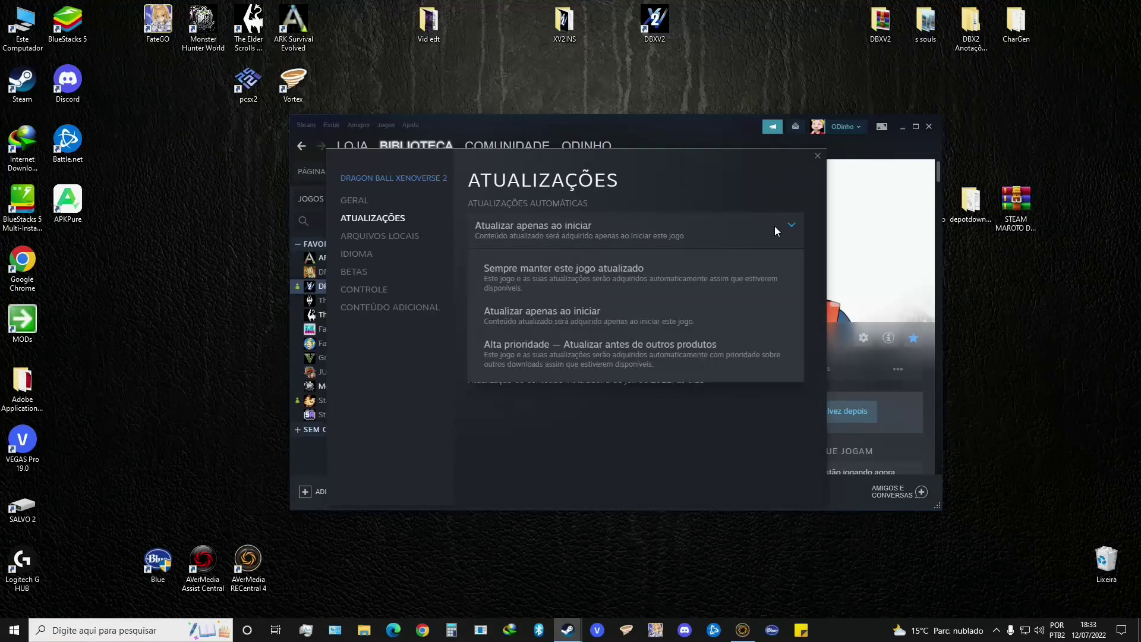
left_click(818, 156)
left_click(817, 156)
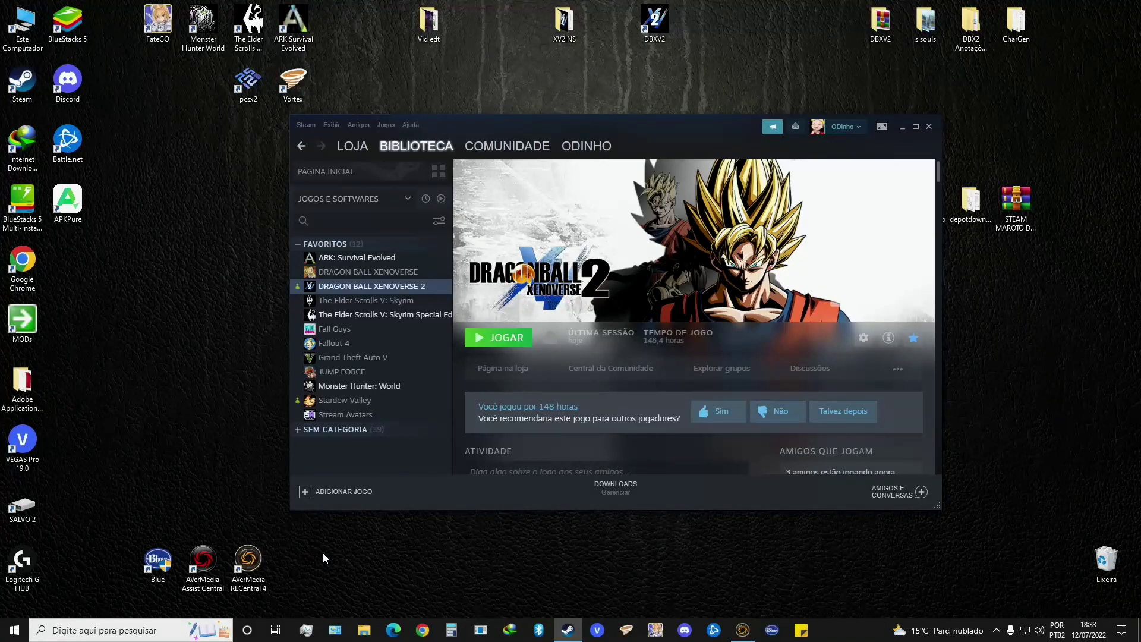
Bring up the Run dialog and delete the INFOs Brabo text file, the depotdown… folder and the STEAM MAROTO archive from the desktop.
key("super+r")
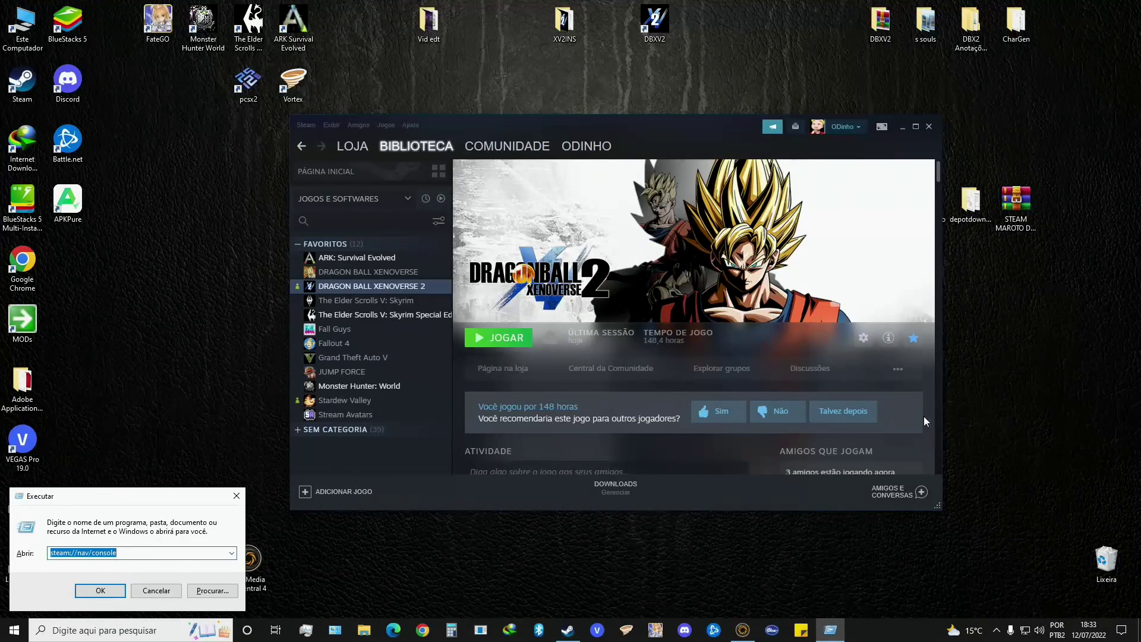
left_click_drag(690, 136, 644, 130)
left_click_drag(1036, 160, 911, 252)
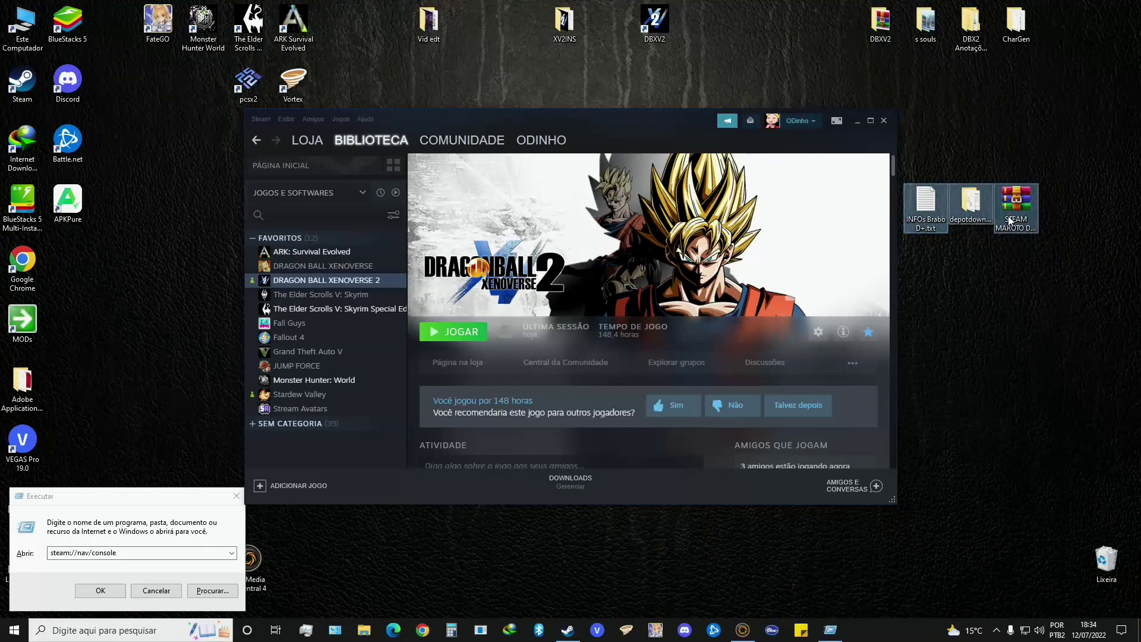
left_click_drag(1043, 311, 907, 180)
key("Delete")
key("Return")
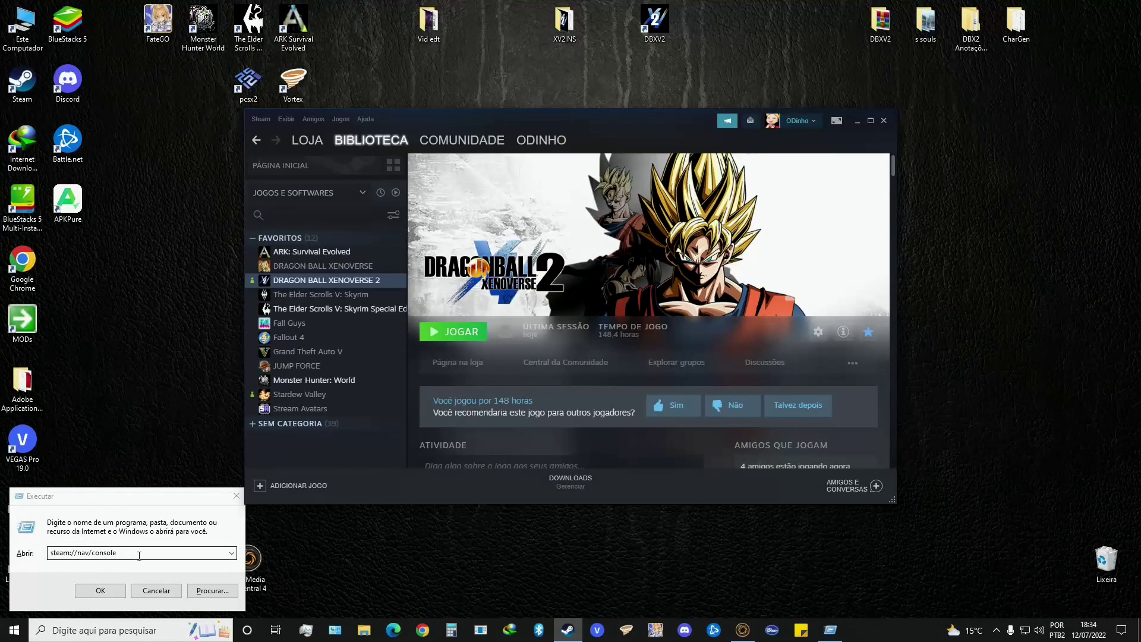
Open the Steam console by running steam://nav/console.
double_click(92, 552)
key("ctrl+a")
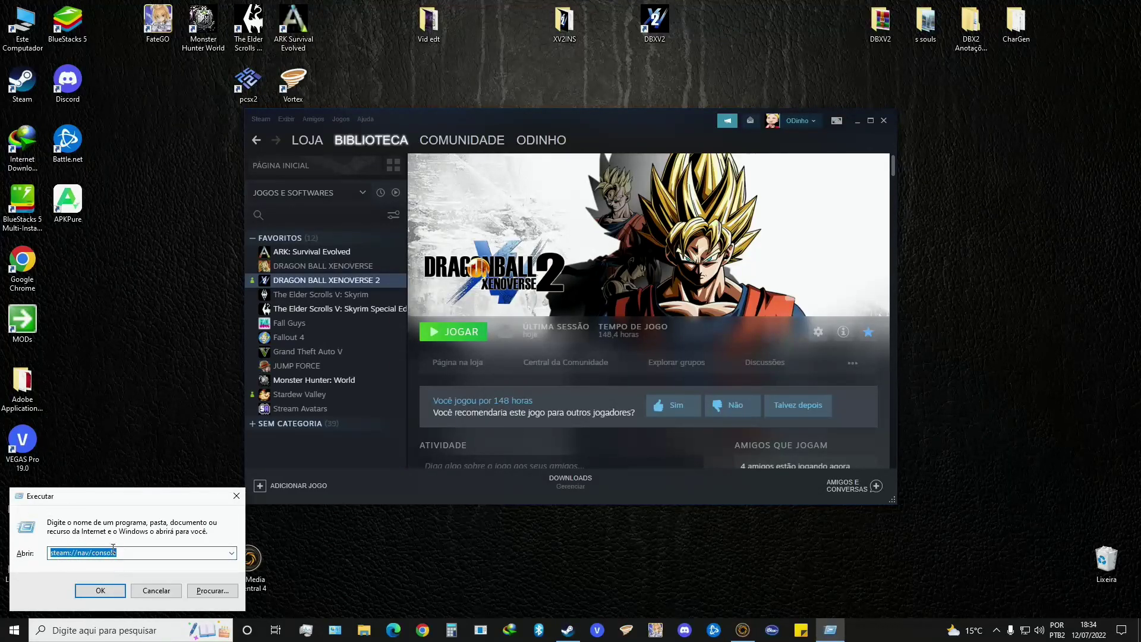
left_click(114, 593)
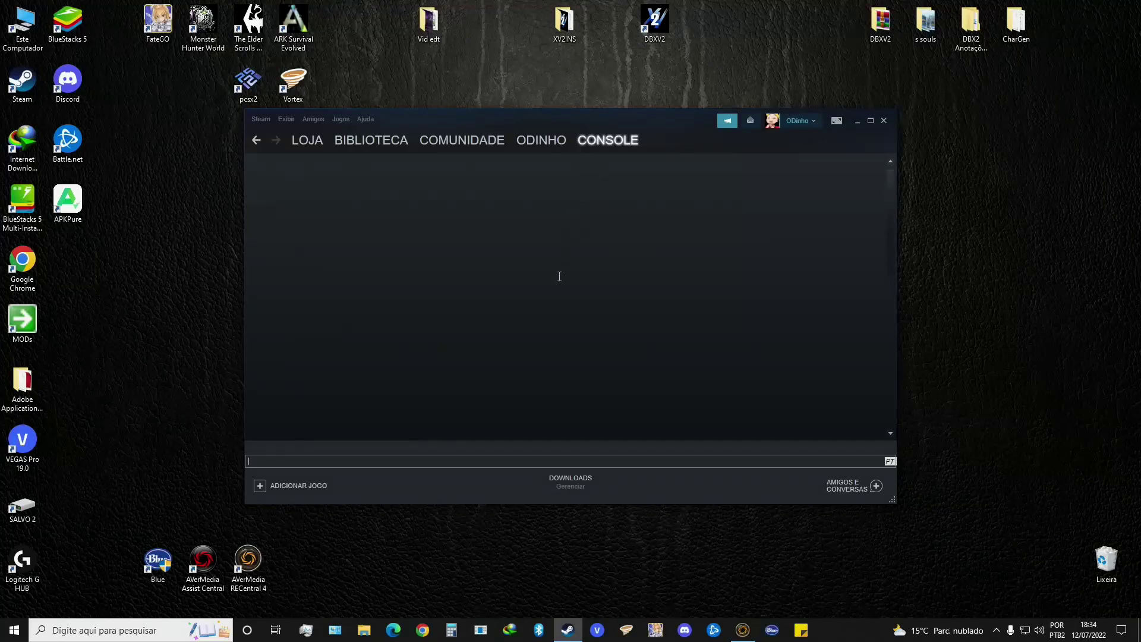
right_click(348, 462)
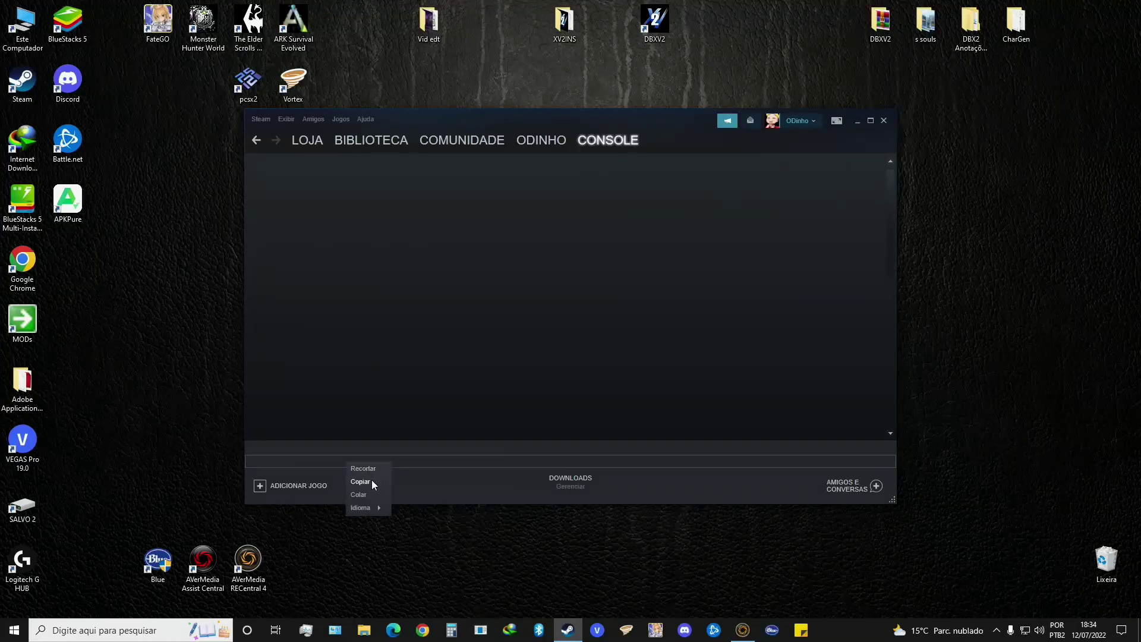
left_click(373, 492)
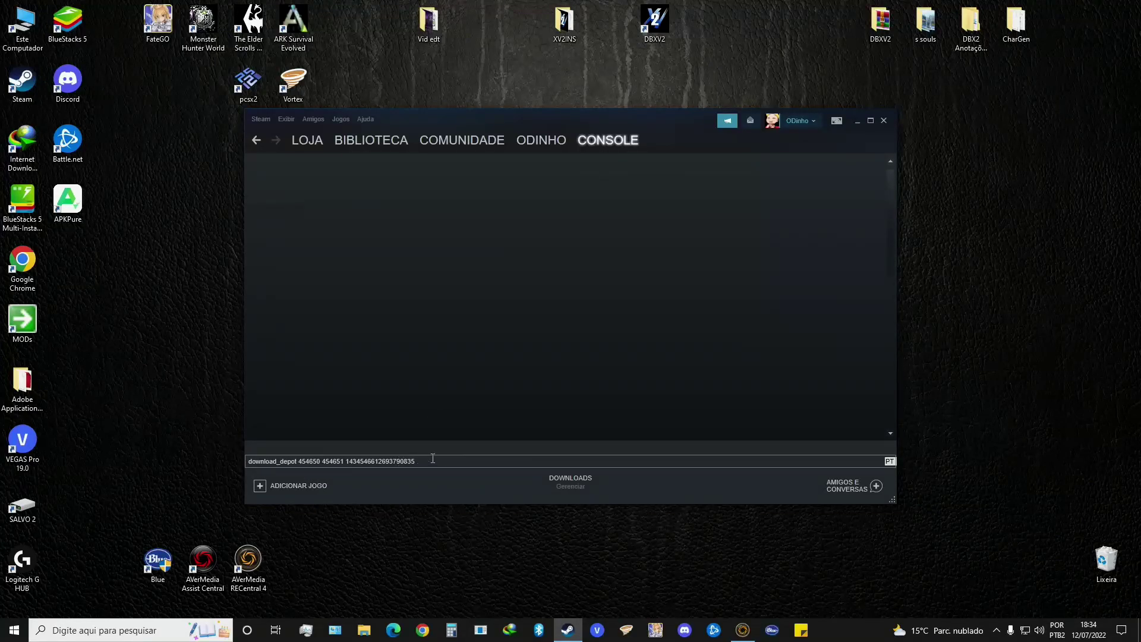
left_click_drag(430, 458, 456, 461)
key("Return")
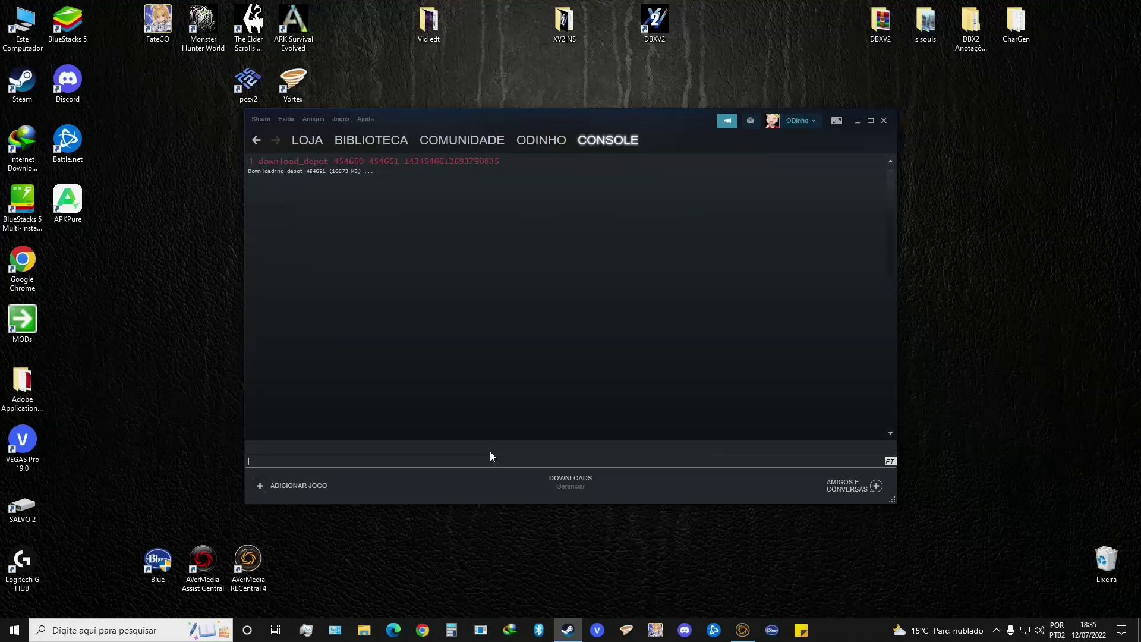
Examine the depot download size reported in the console output.
left_click_drag(333, 170, 350, 168)
left_click(351, 169)
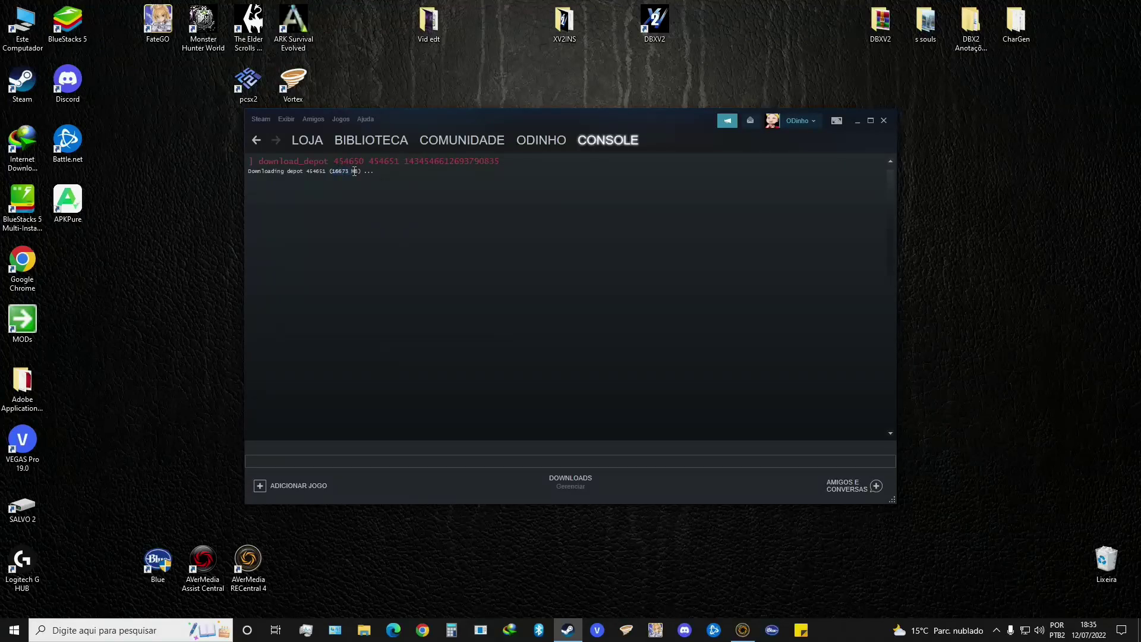
left_click(376, 183)
Open the folder Arquivos de Programas (x86)\Steam\steamapps\content on Disco Local (C:) in File Explorer.
double_click(22, 26)
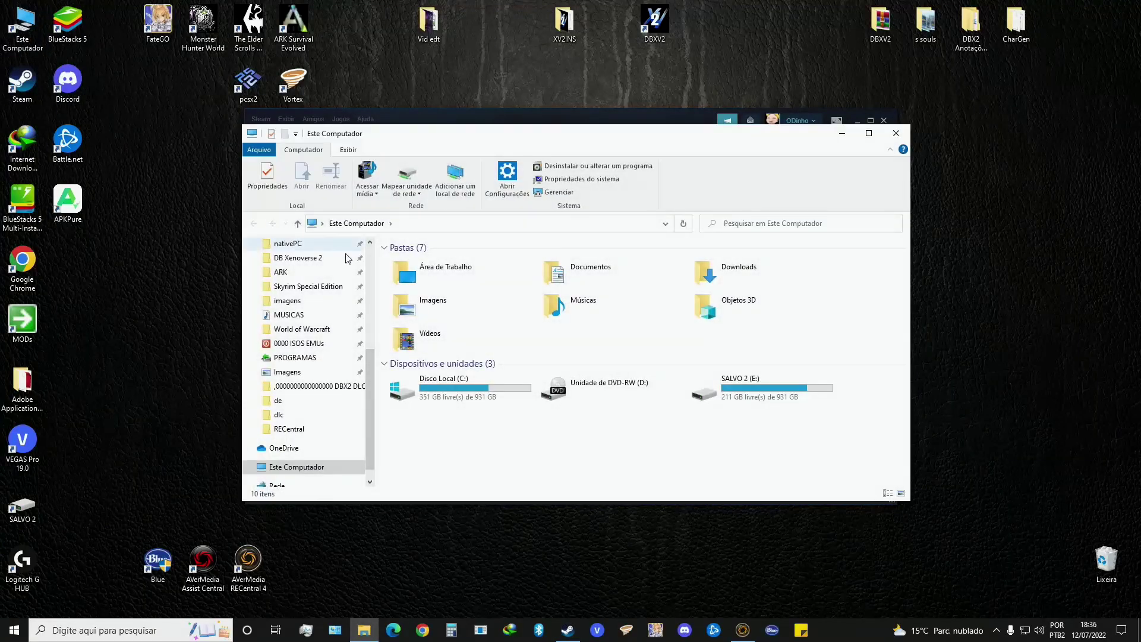
double_click(461, 387)
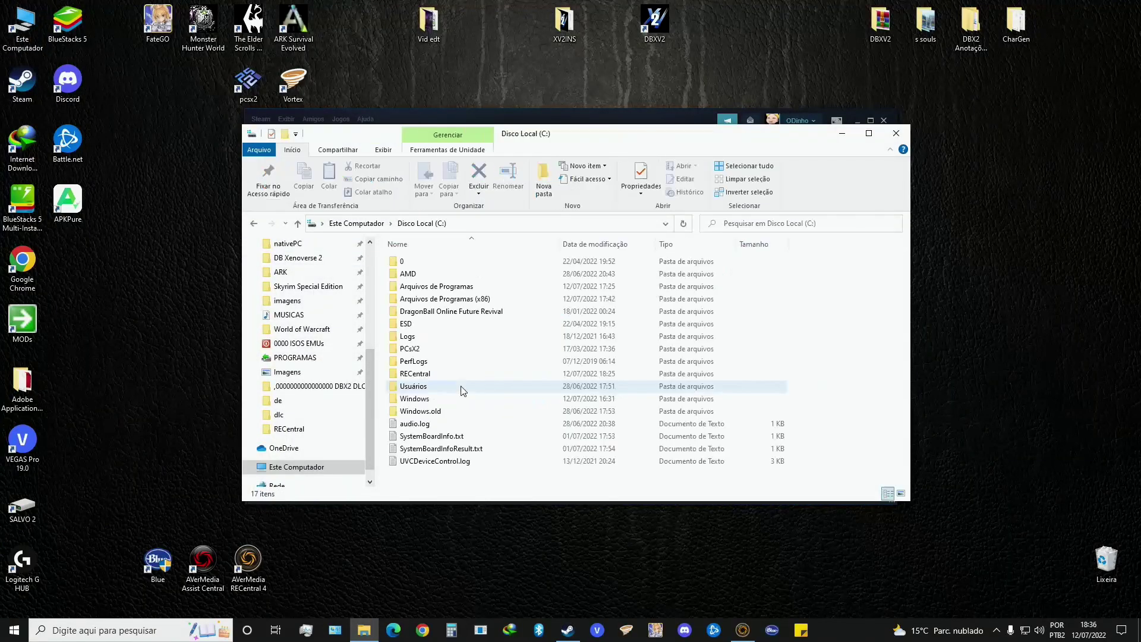
double_click(454, 304)
scroll(446, 416, "down", 4)
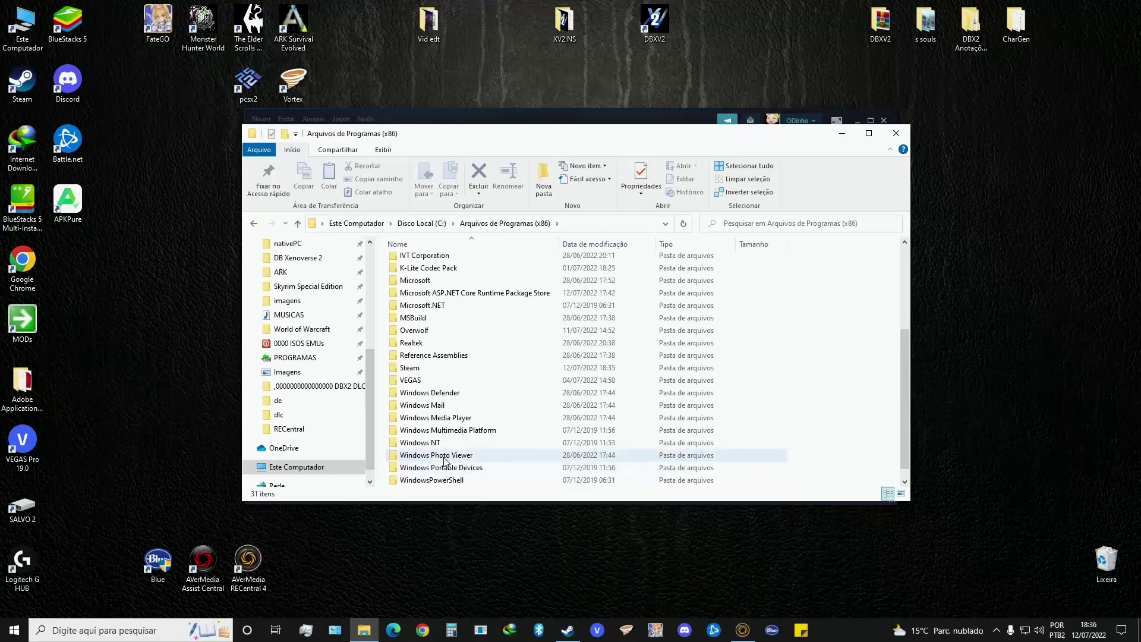
double_click(410, 368)
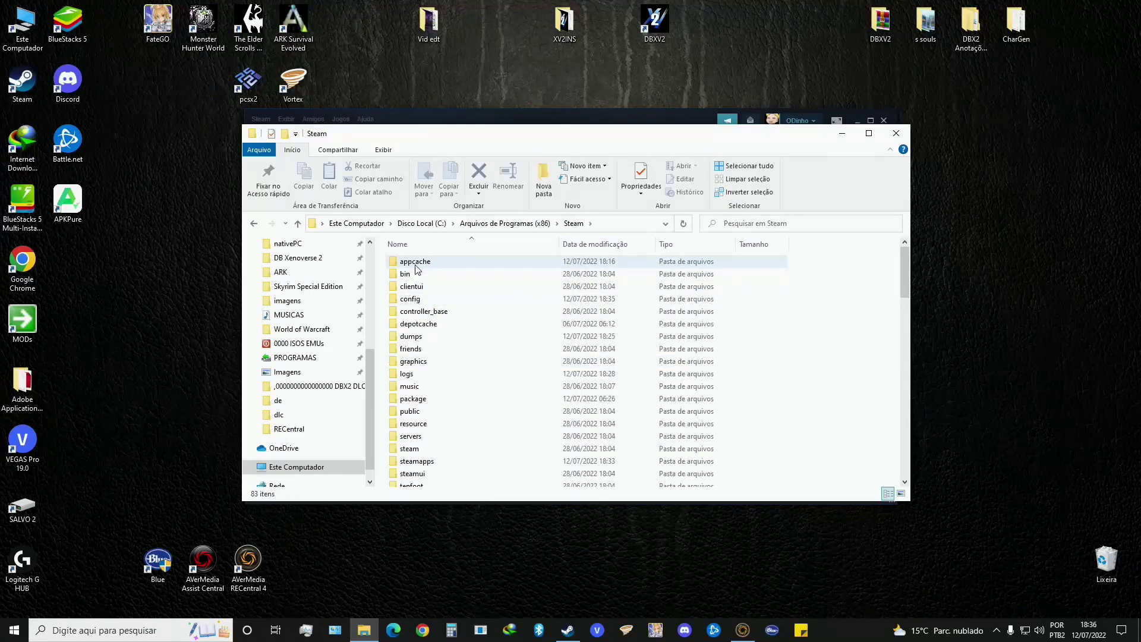
double_click(416, 461)
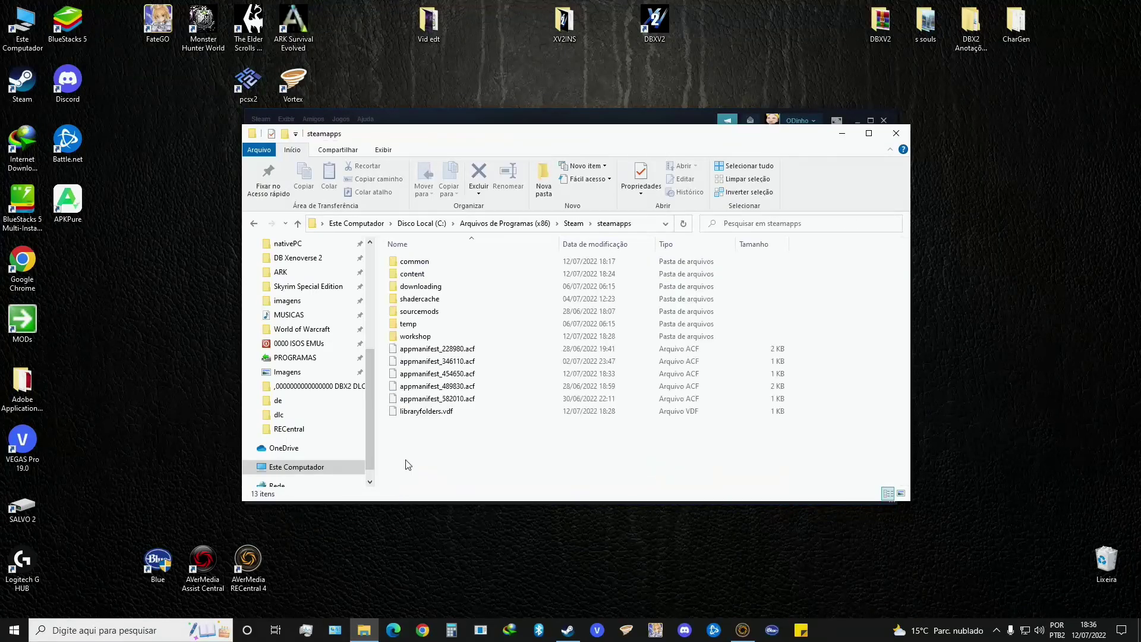
double_click(433, 273)
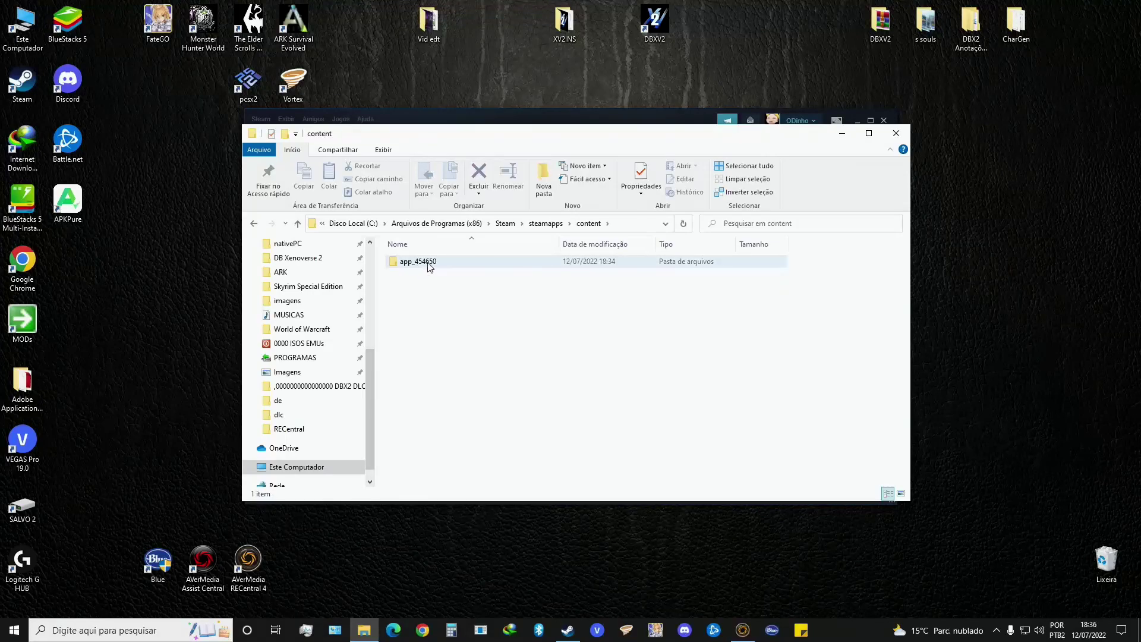
Check the size of the app_454650 folder in its properties.
right_click(428, 262)
left_click(466, 557)
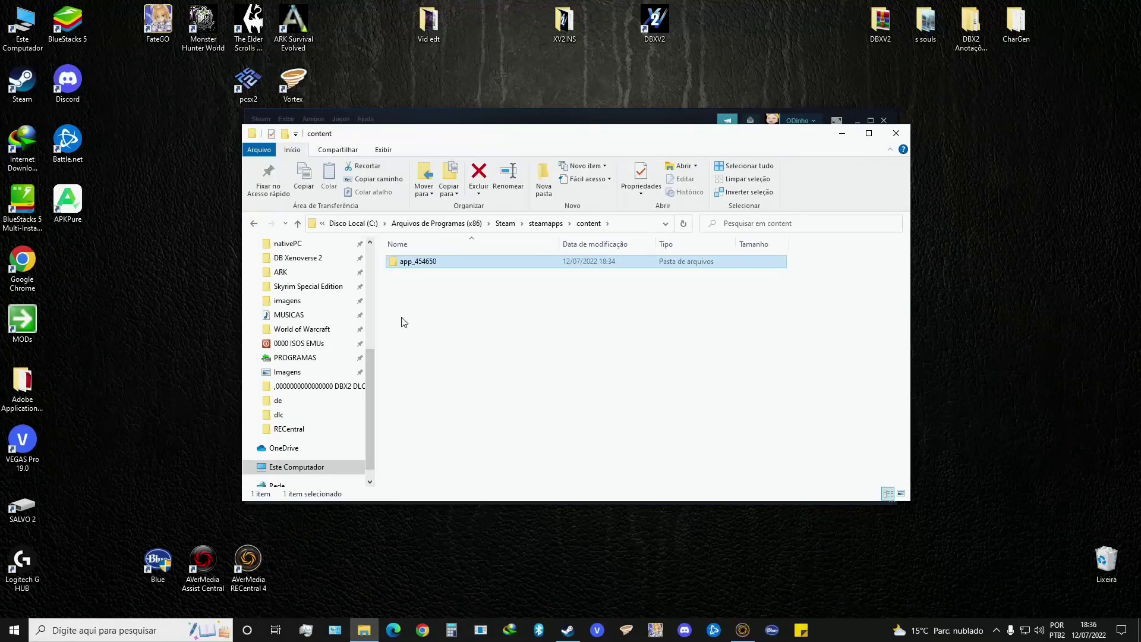
right_click(408, 261)
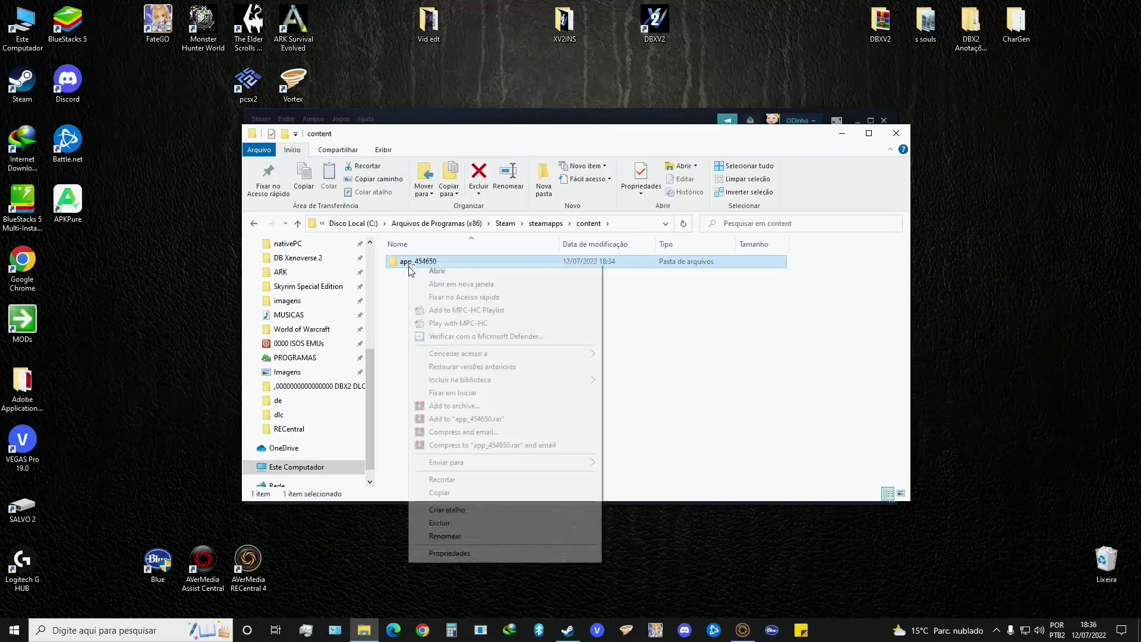
left_click(450, 554)
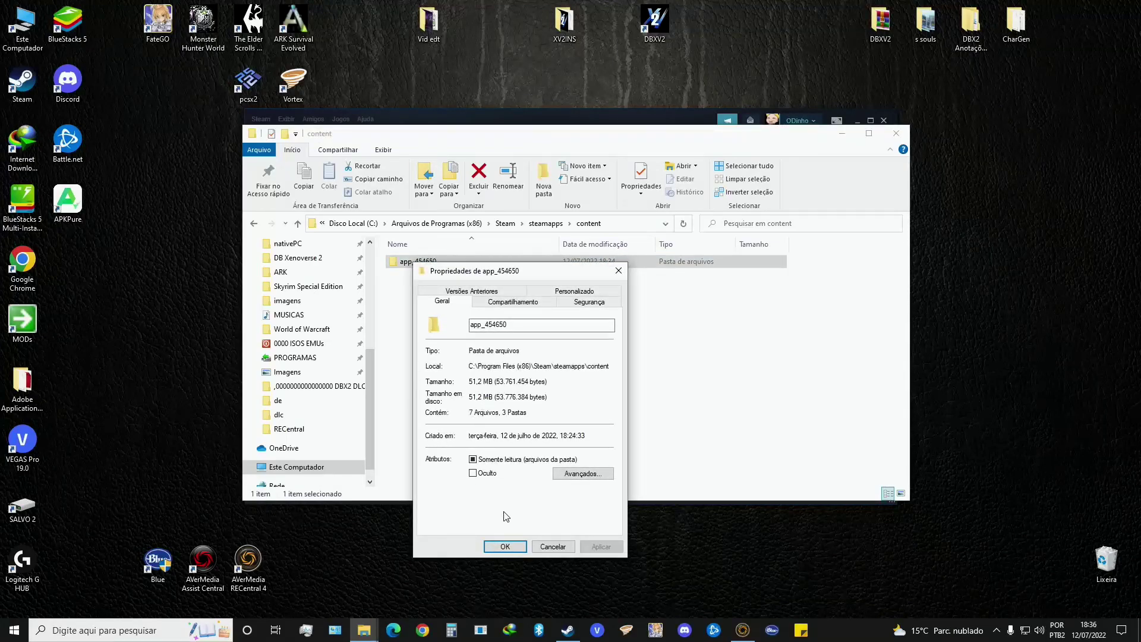
left_click(553, 547)
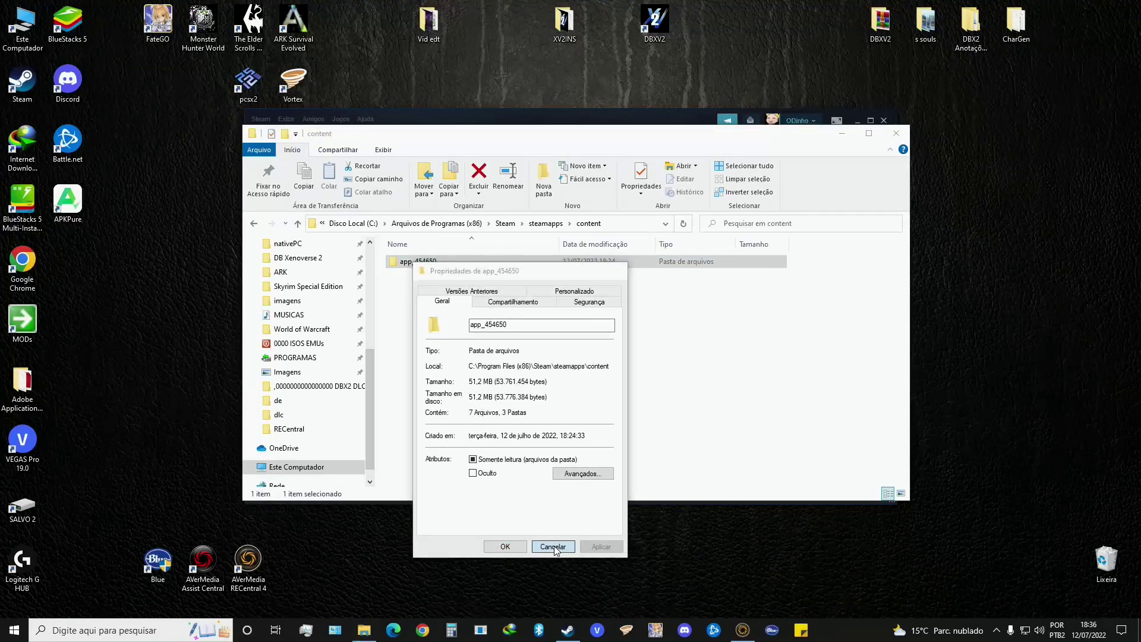
Refresh the content folder and check the size of app_454650 again.
right_click(408, 267)
right_click(761, 393)
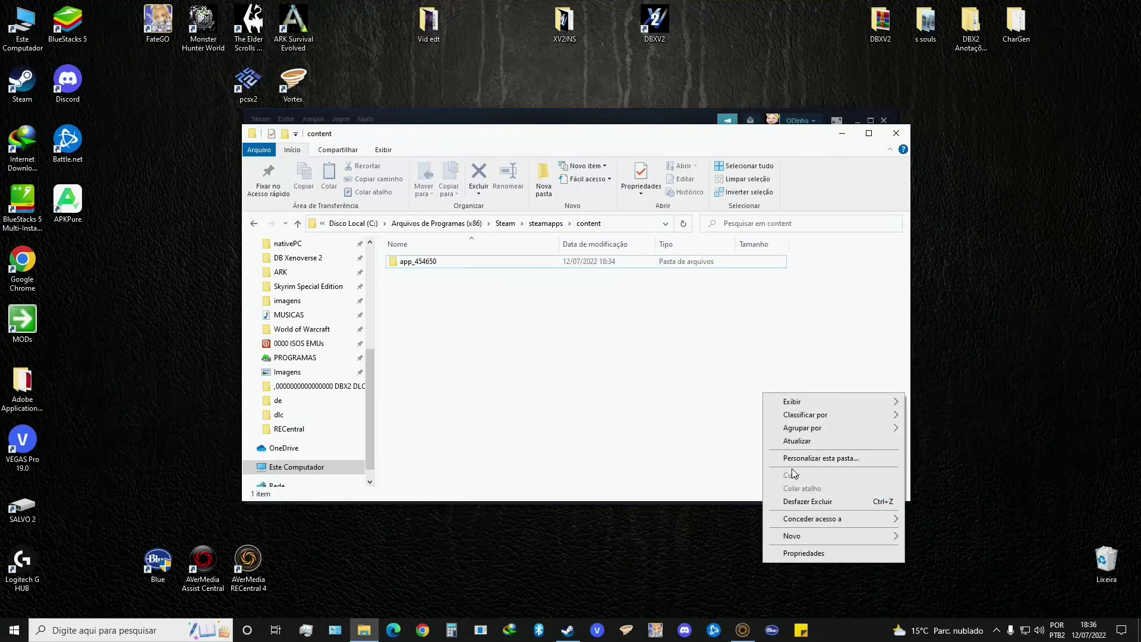
left_click(811, 441)
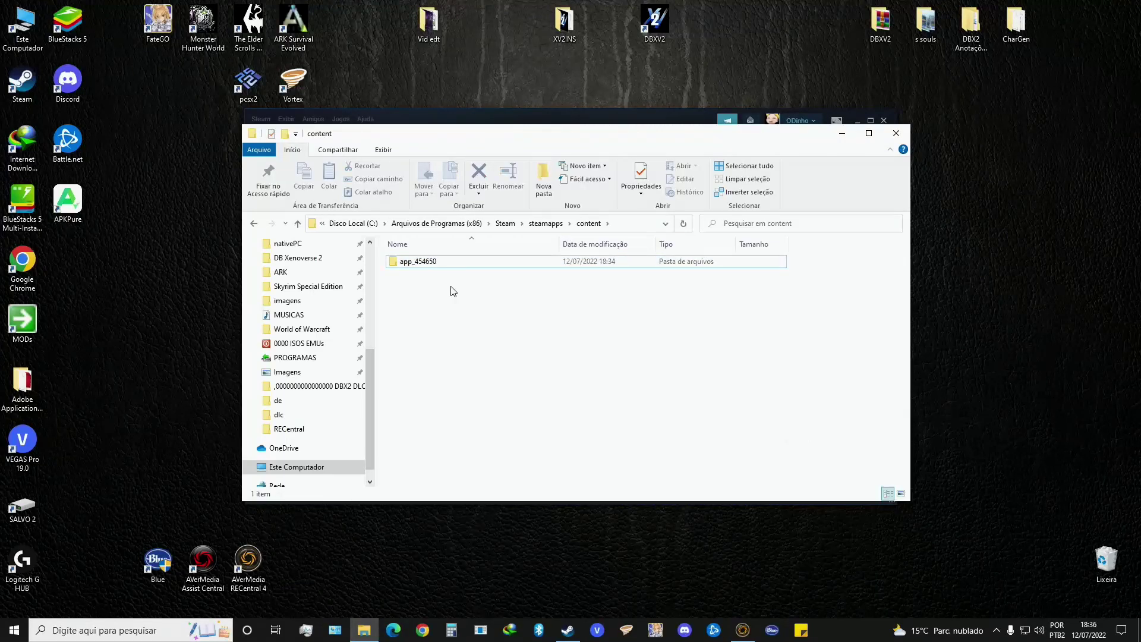
right_click(413, 267)
left_click(479, 548)
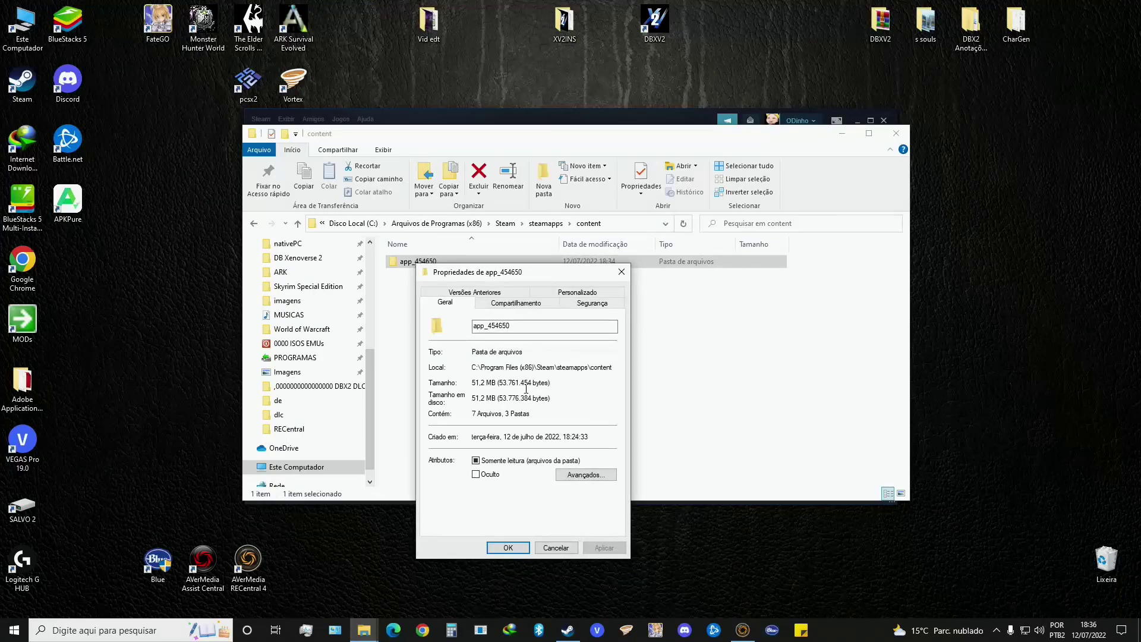
left_click(568, 550)
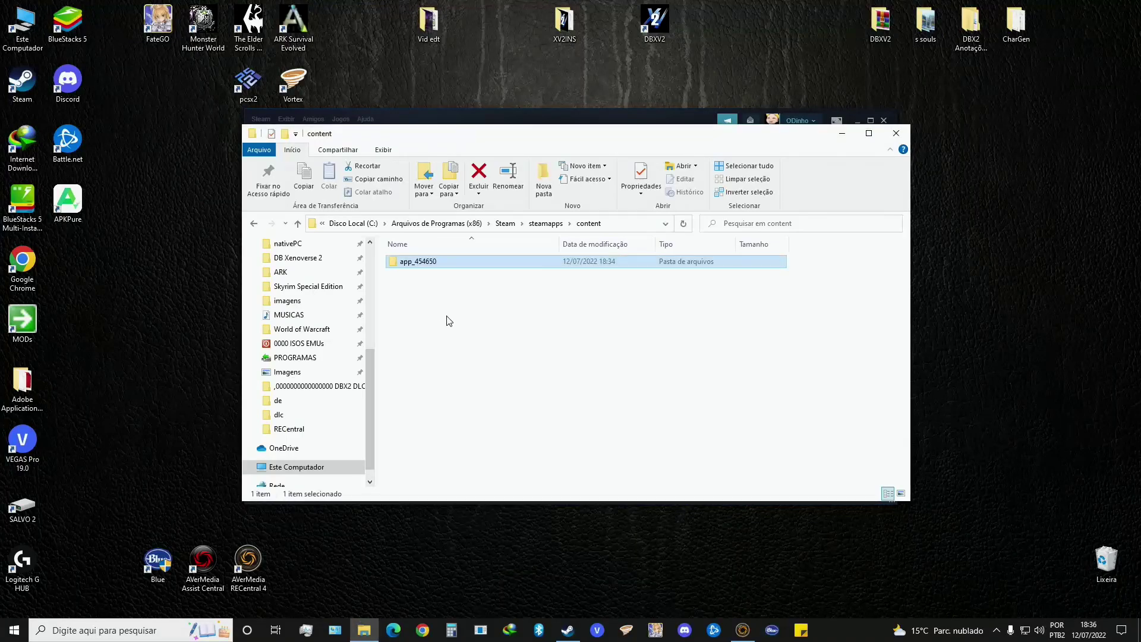
Inspect the bin and cpk folders inside app_454650\depot_454651, and return to the steamapps folder.
double_click(402, 265)
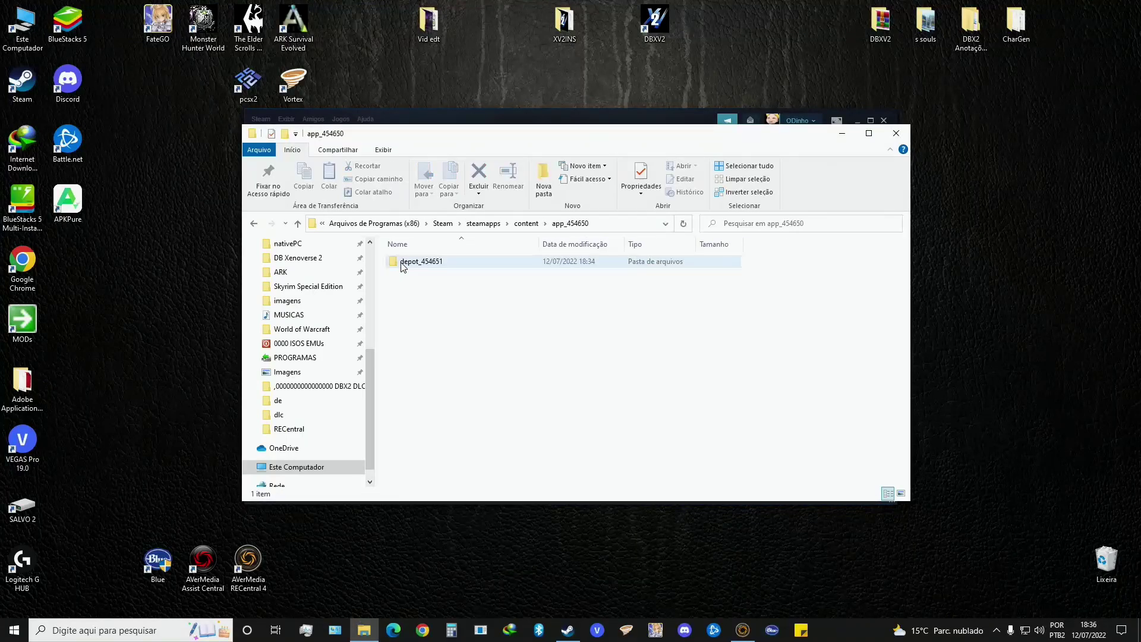
double_click(437, 266)
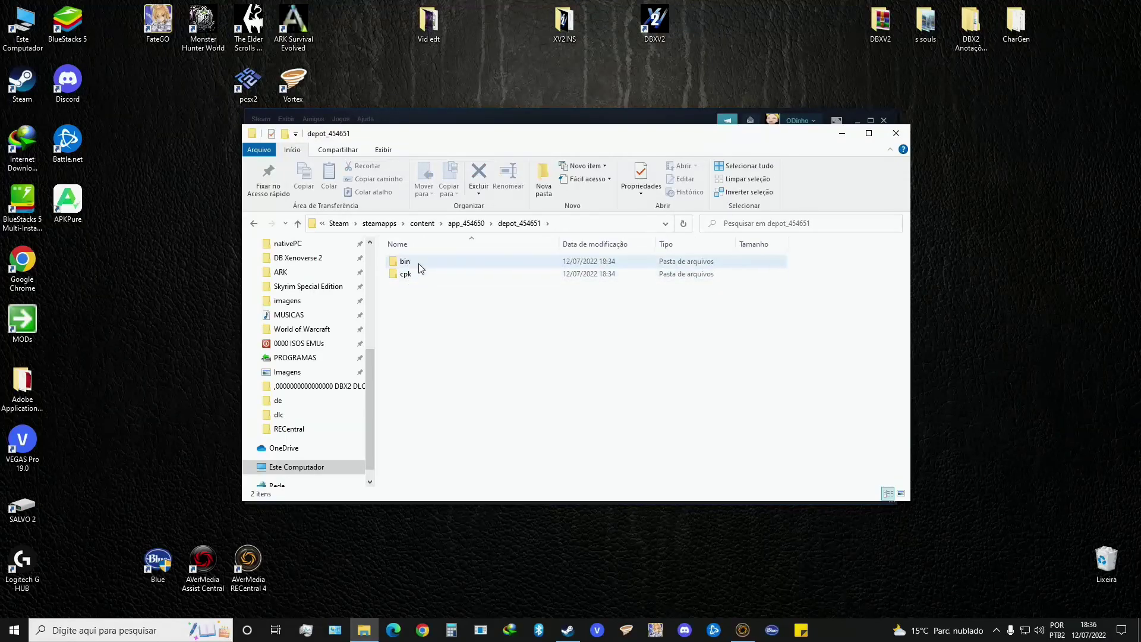
double_click(410, 262)
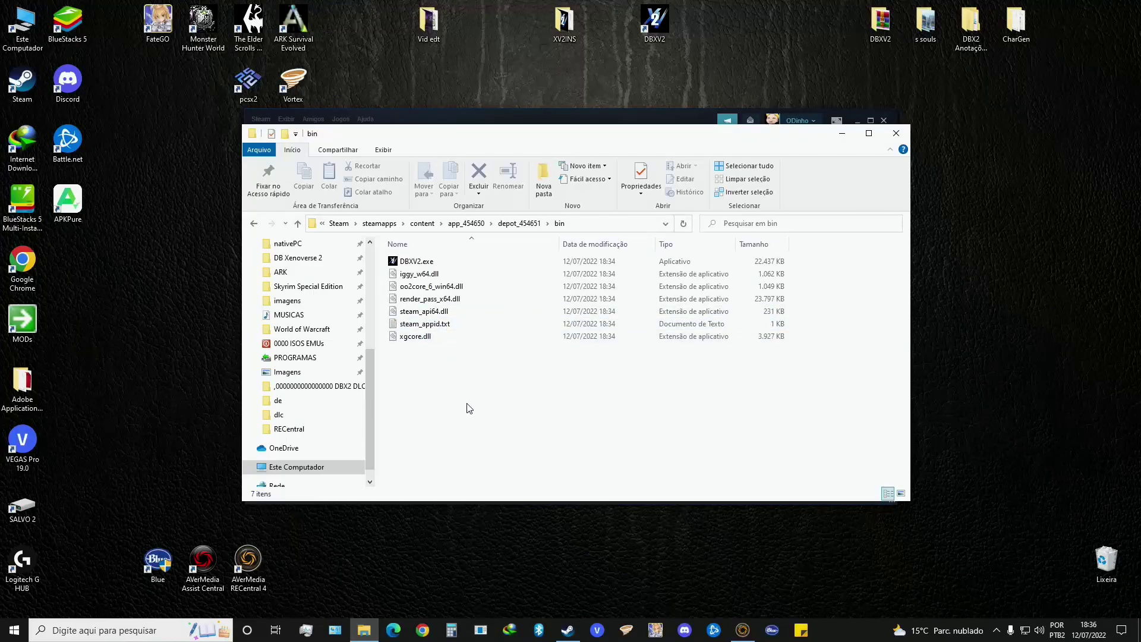
key("alt+Left")
double_click(411, 275)
key("alt+Left")
key("alt+Left")
key("alt+Left")
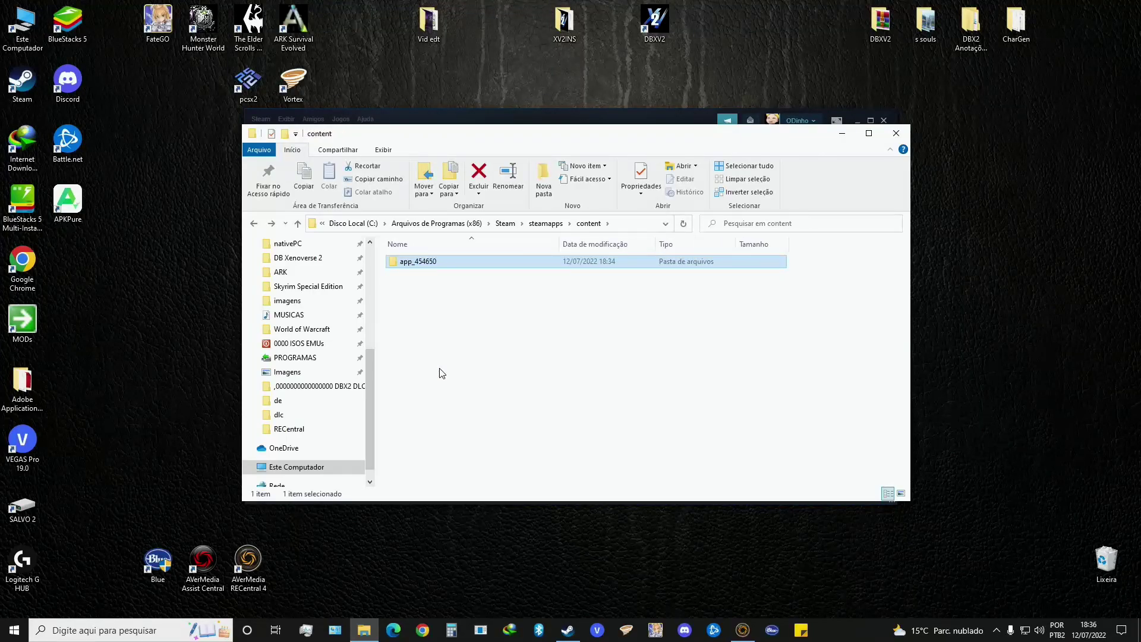
key("alt+Left")
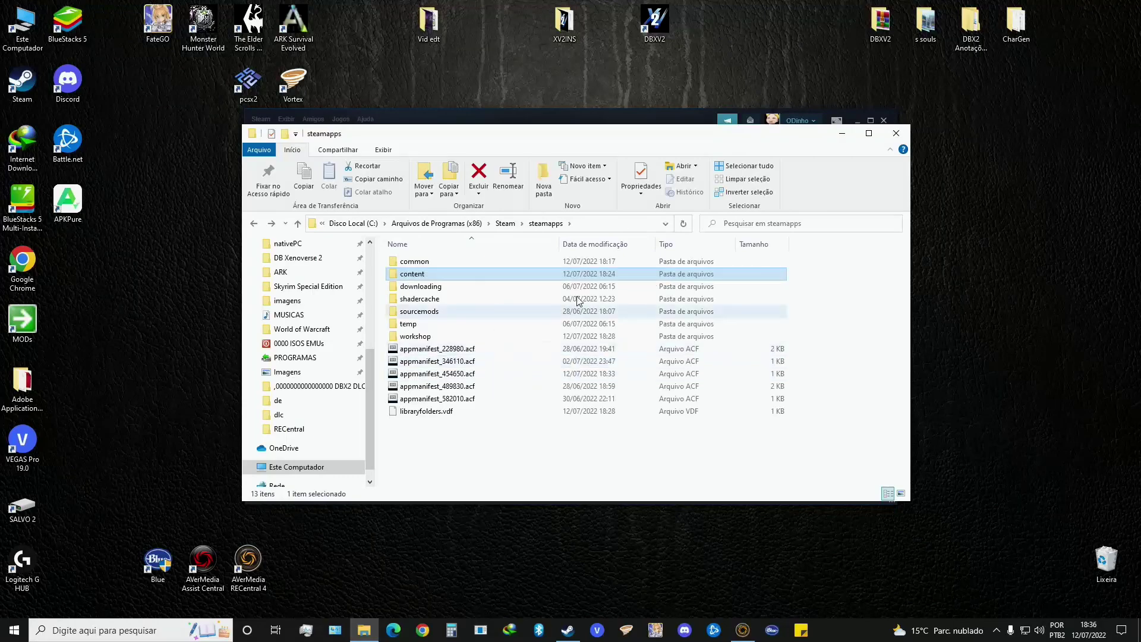
Open the content folder, return to the Steam console, and read the download completion line for depot 454651.
double_click(415, 273)
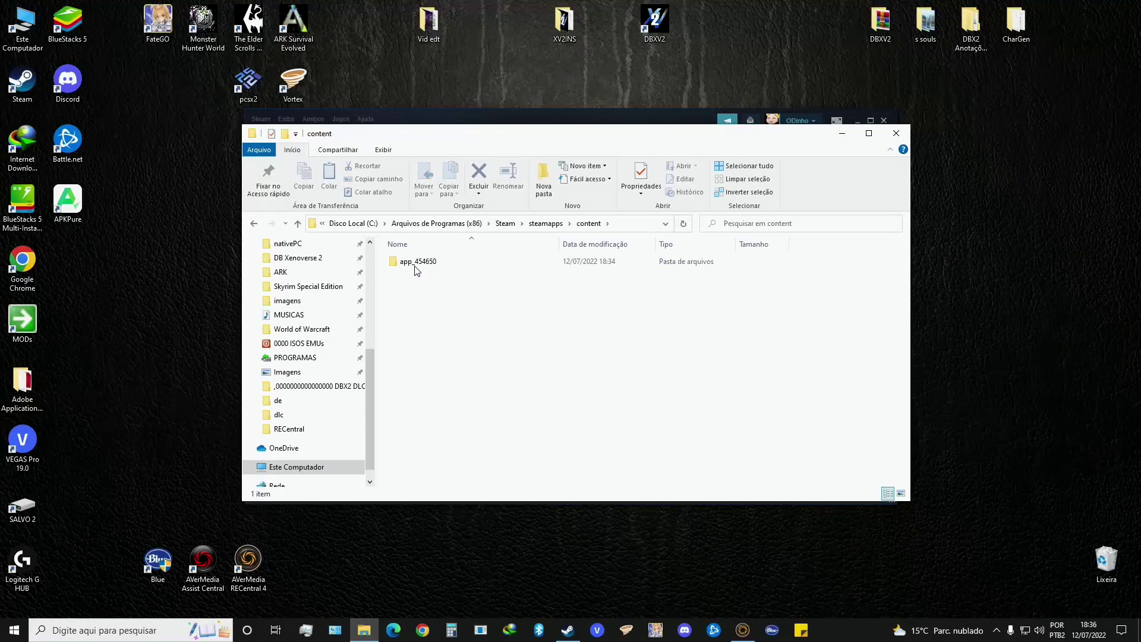
left_click(841, 133)
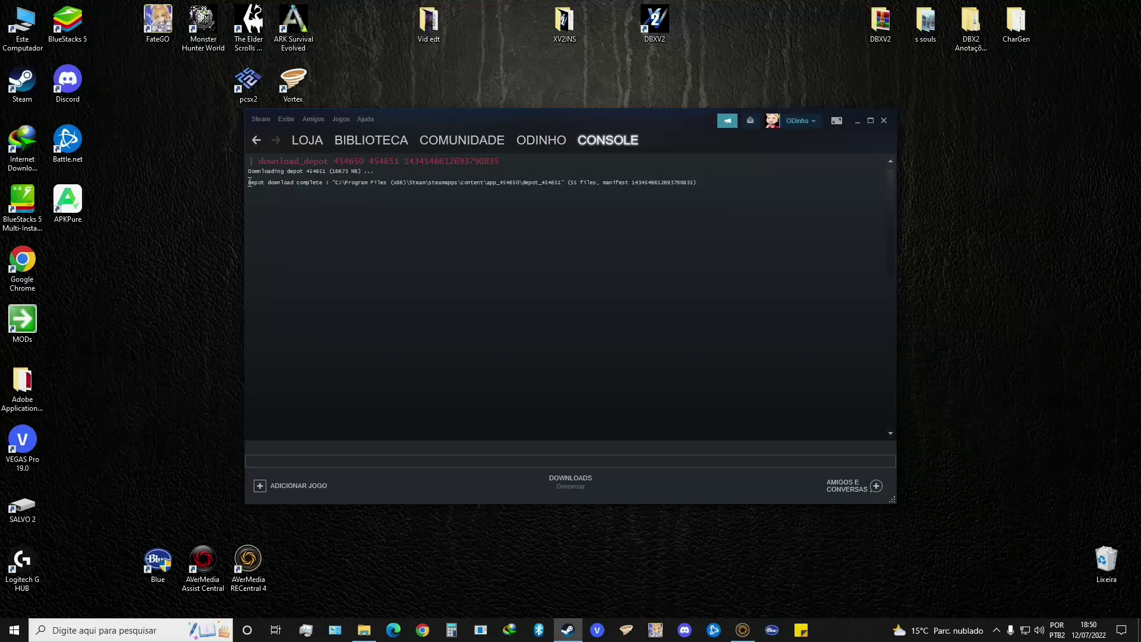
left_click_drag(280, 186, 325, 186)
left_click_drag(524, 185, 550, 185)
View the DRAGON BALL XENOVERSE 2 page in the Steam library and minimize Steam.
left_click(348, 139)
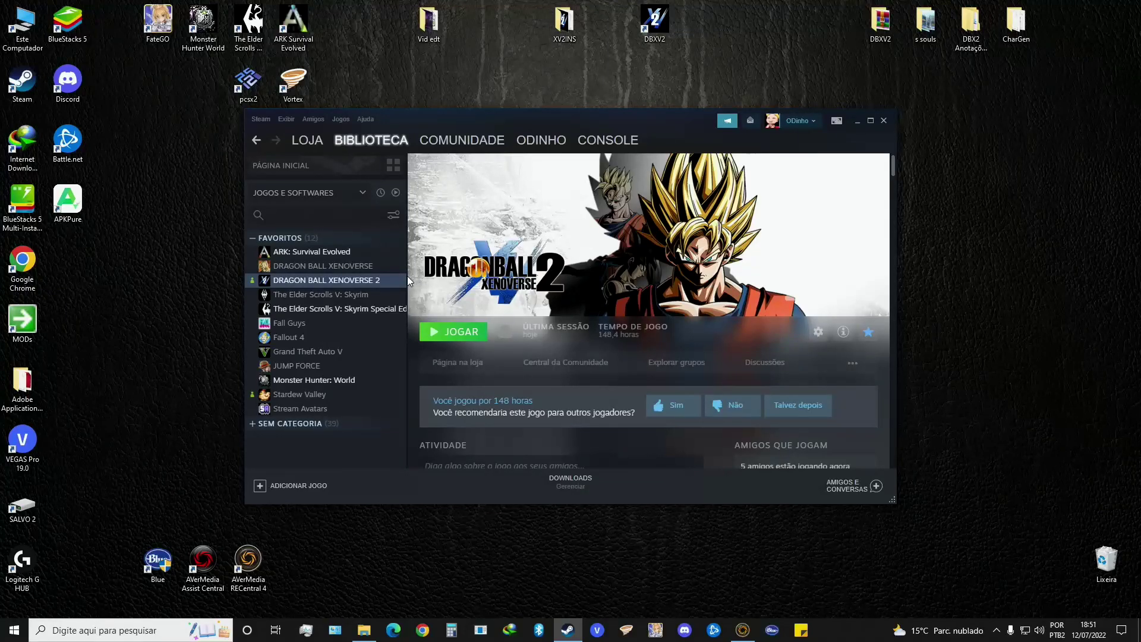
left_click(462, 140)
left_click(390, 140)
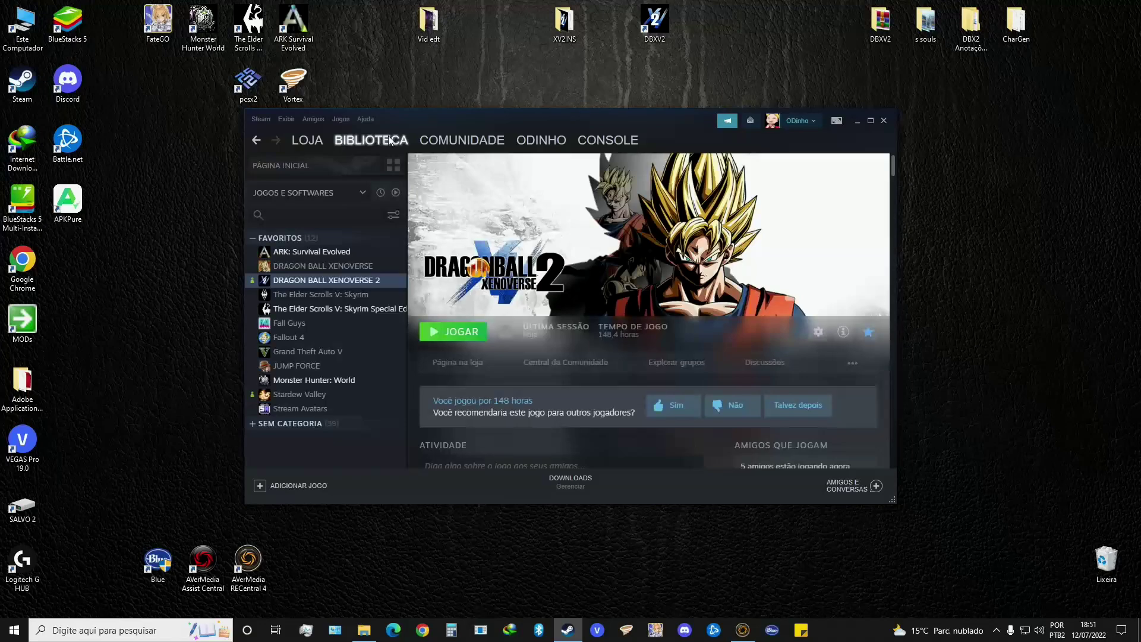
left_click(856, 121)
Run DBXV2.exe from the bin folder inside content\app_454650\depot_454651 in File Explorer.
left_click(363, 630)
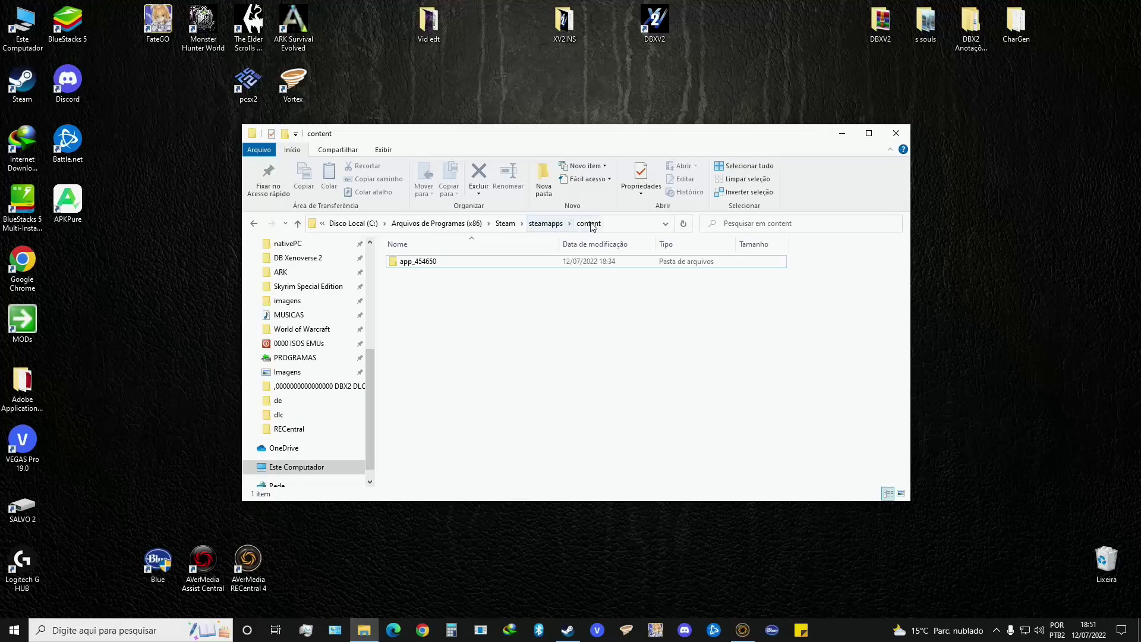
double_click(433, 262)
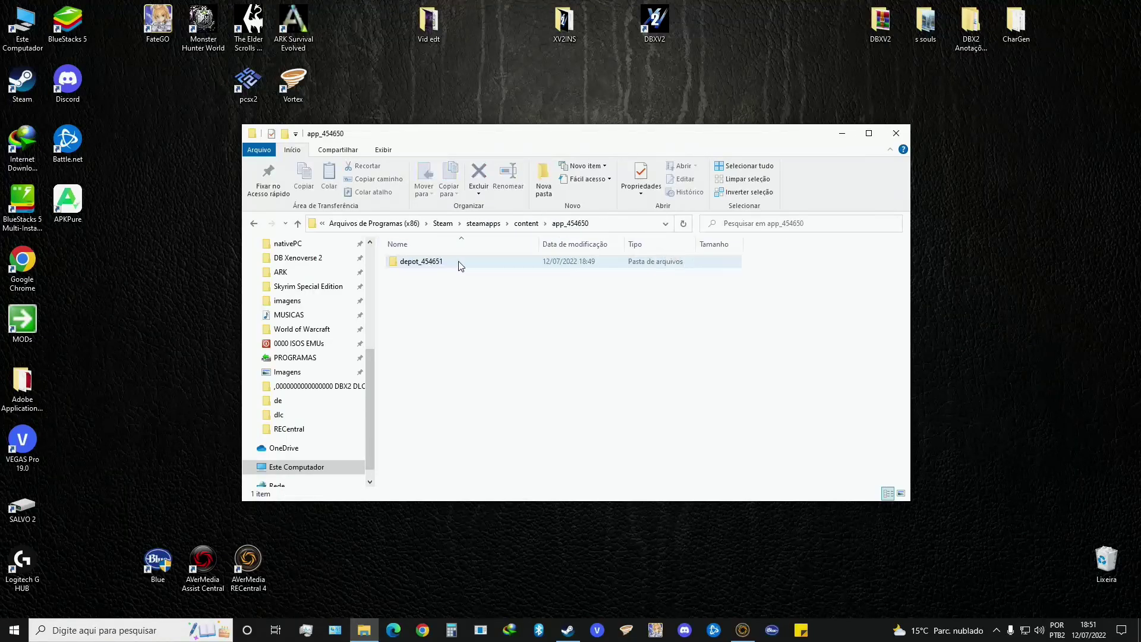
double_click(434, 266)
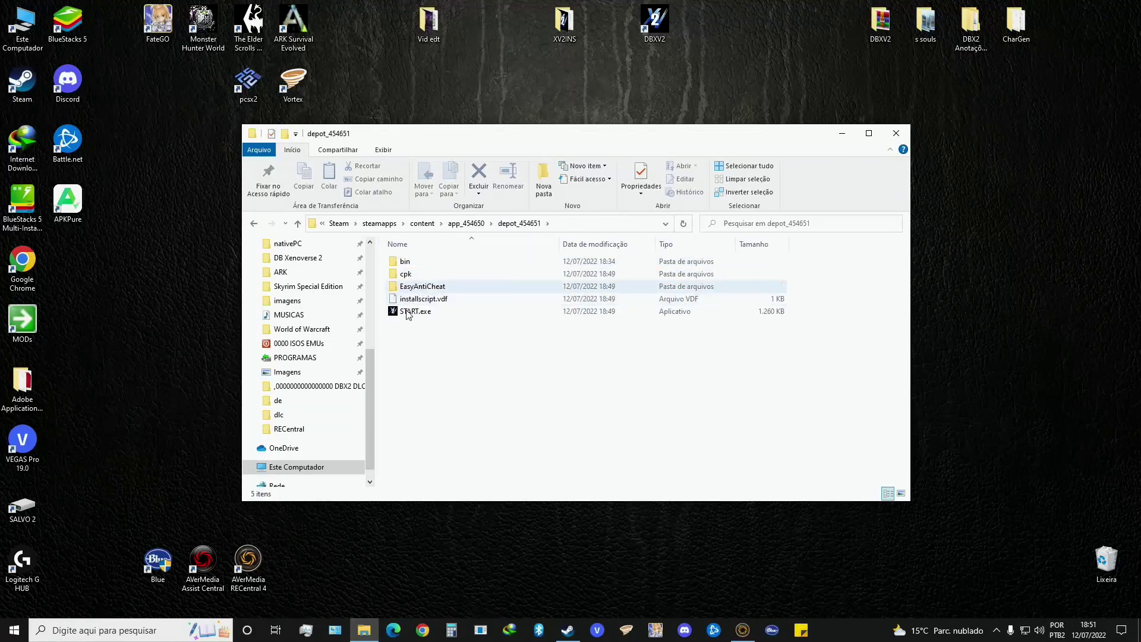
left_click_drag(484, 361, 458, 352)
double_click(407, 262)
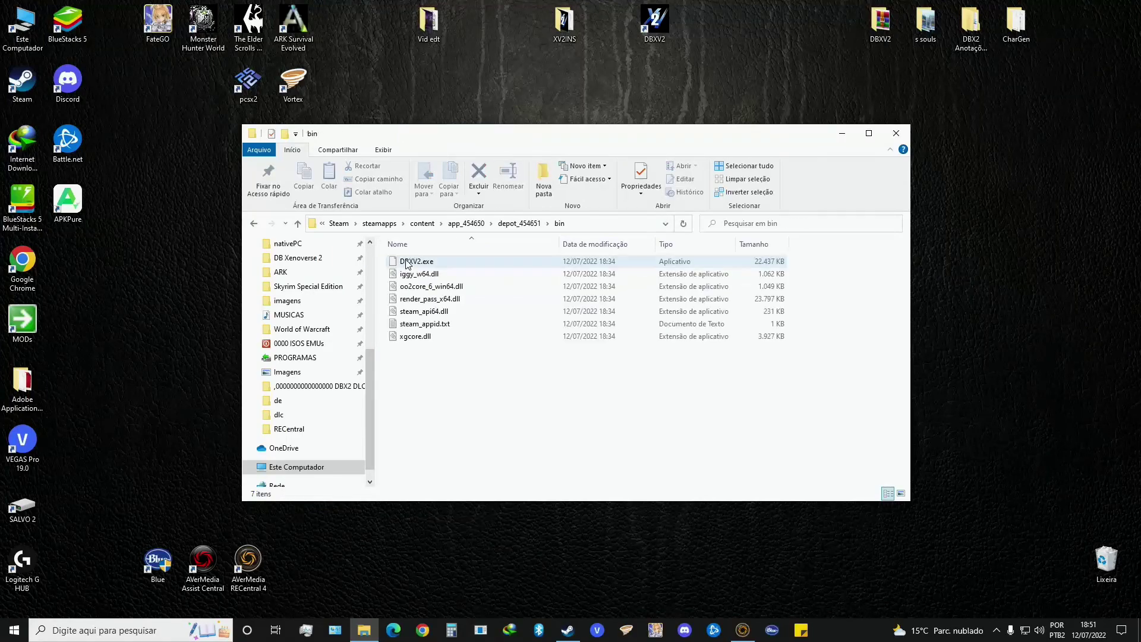
double_click(416, 263)
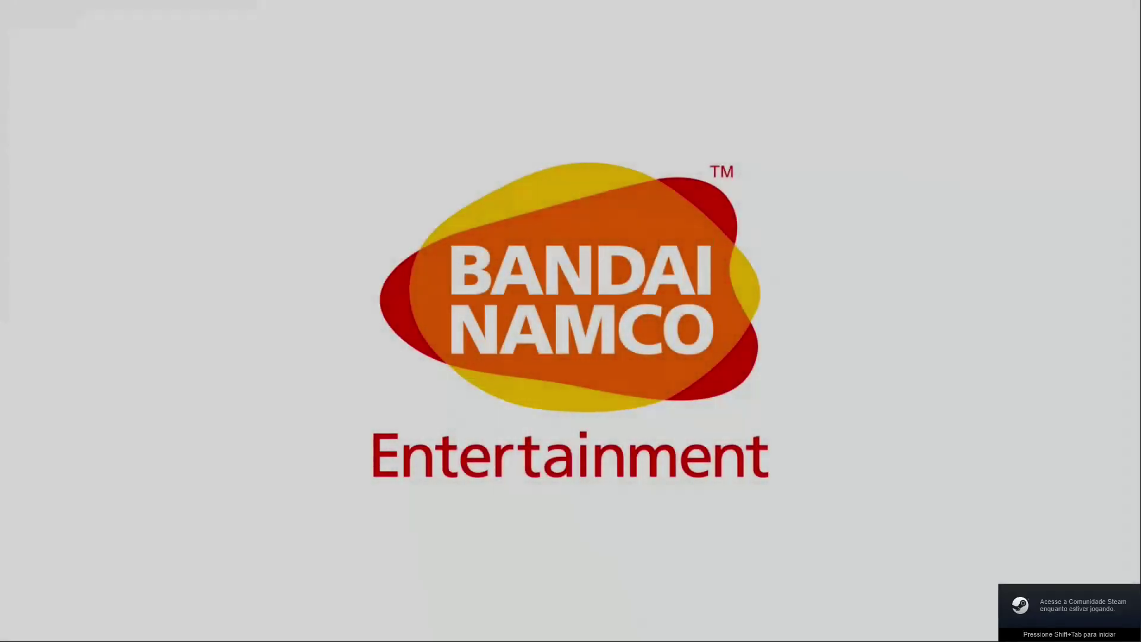
Skip the opening logos, acknowledge the notice about starting without EAC, and proceed past the title screen.
key("Return")
key("Return")
key("Return")
key("Return")
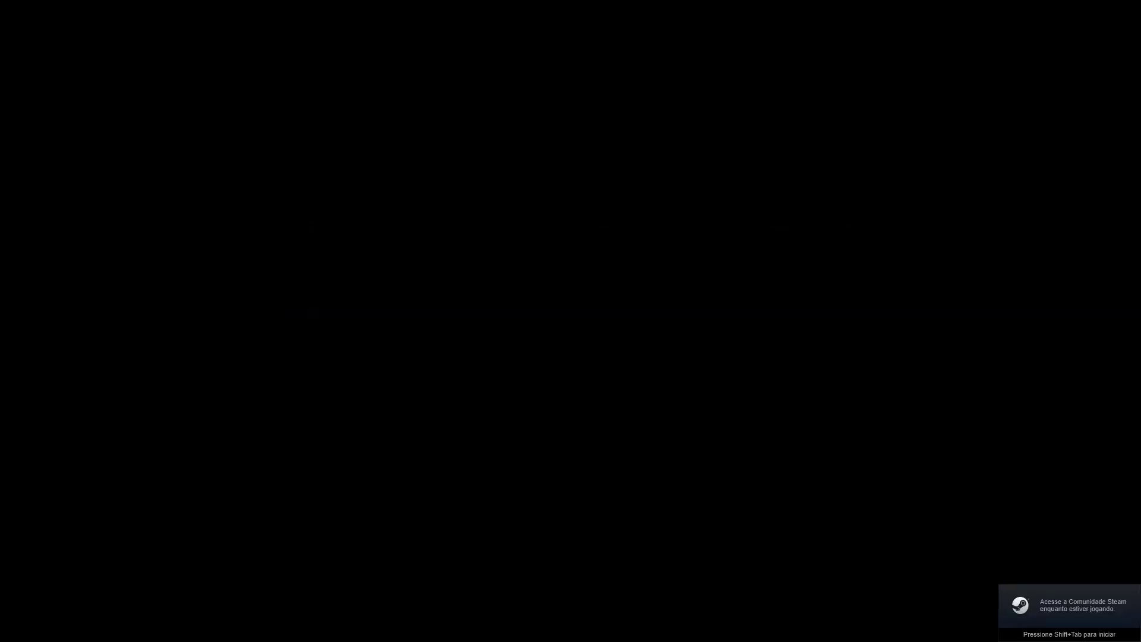
key("Return")
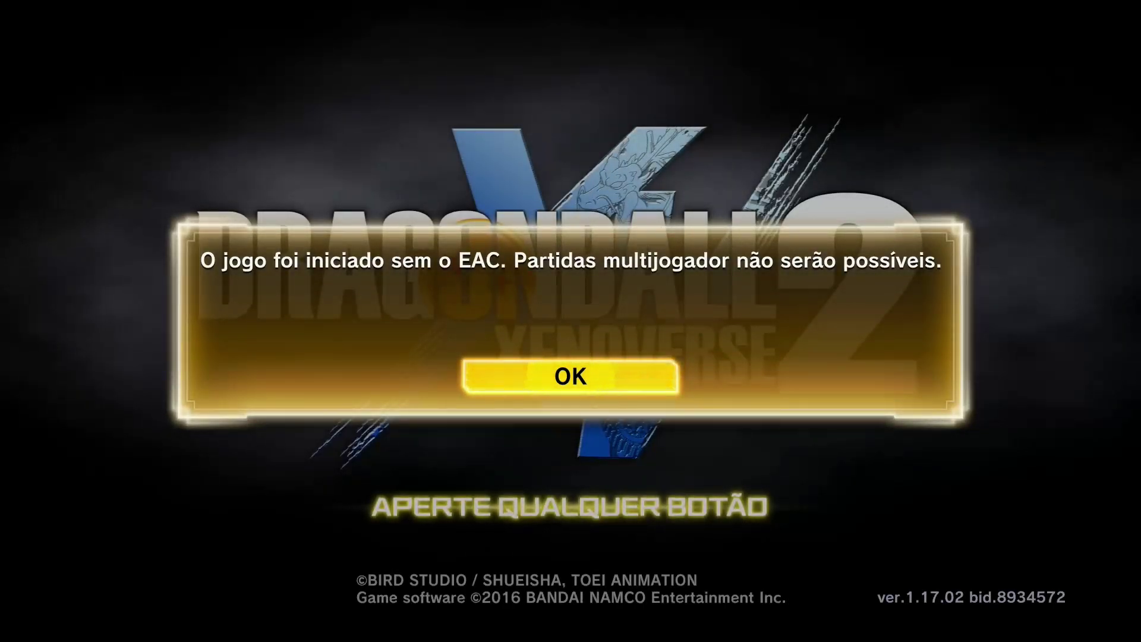
key("Return")
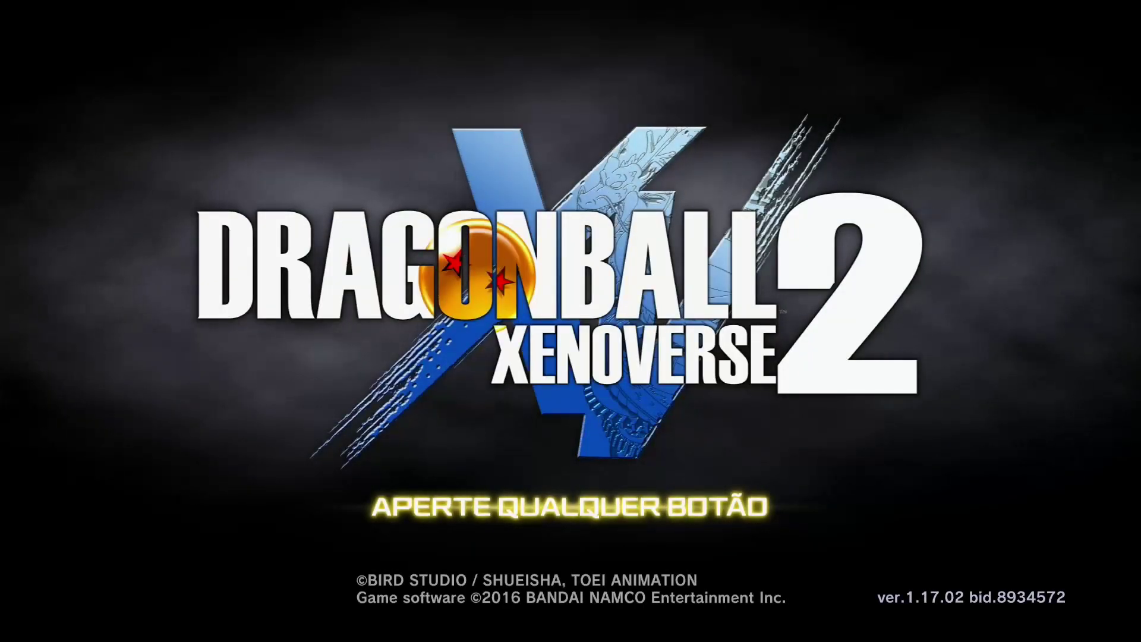
key("Return")
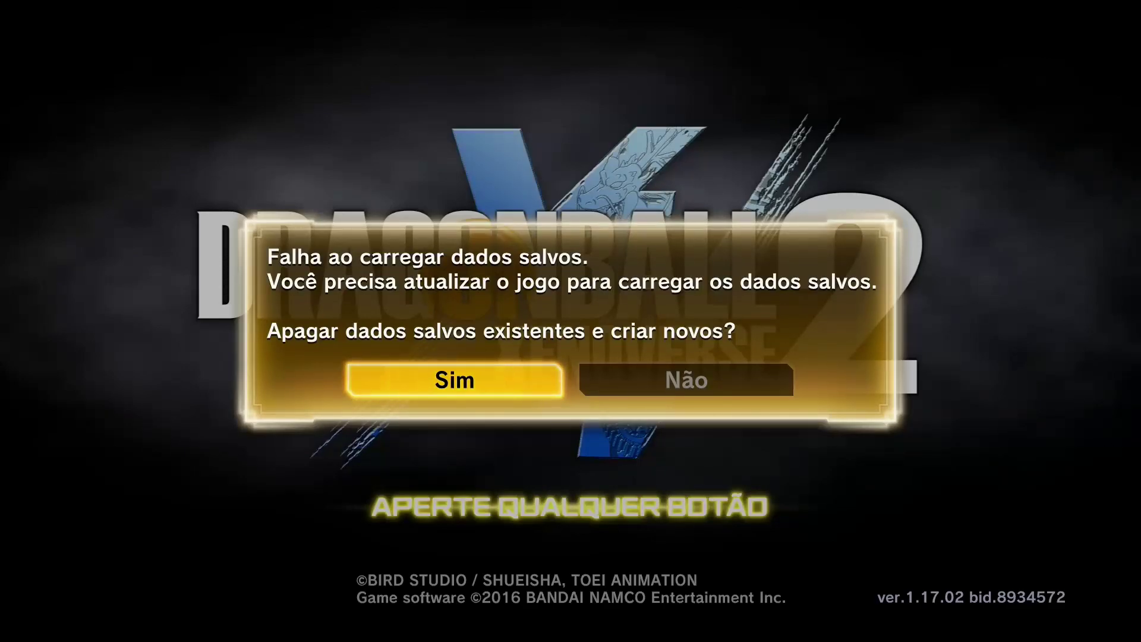
Decline deleting the existing saved data, confirm cancelling the save, and exit the game to the bin folder.
key("Right")
key("Left")
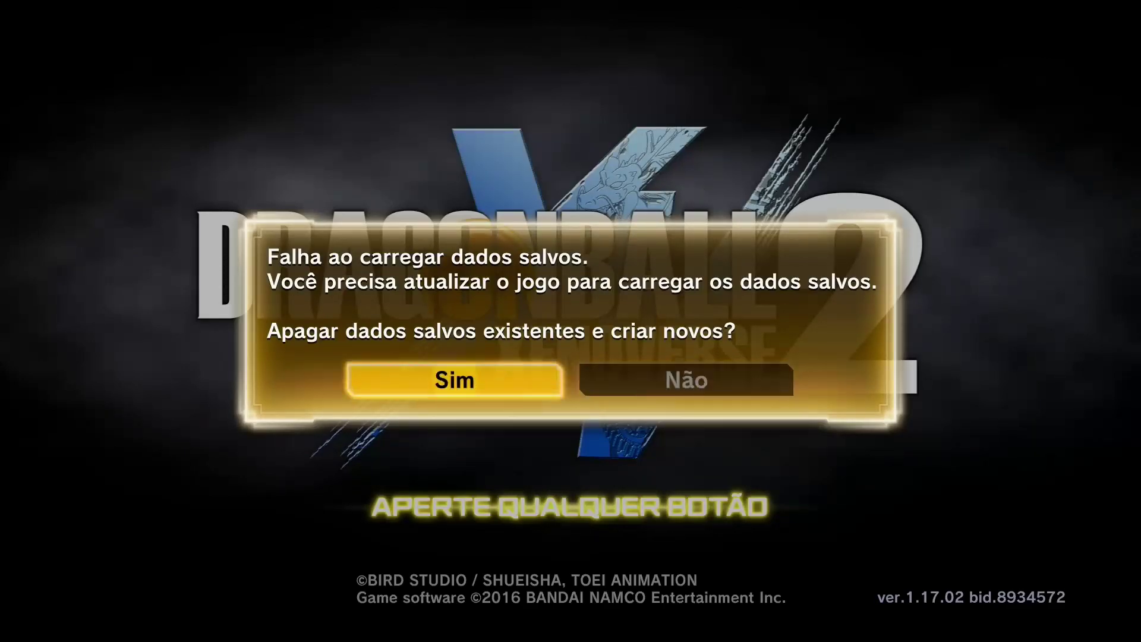
key("Right")
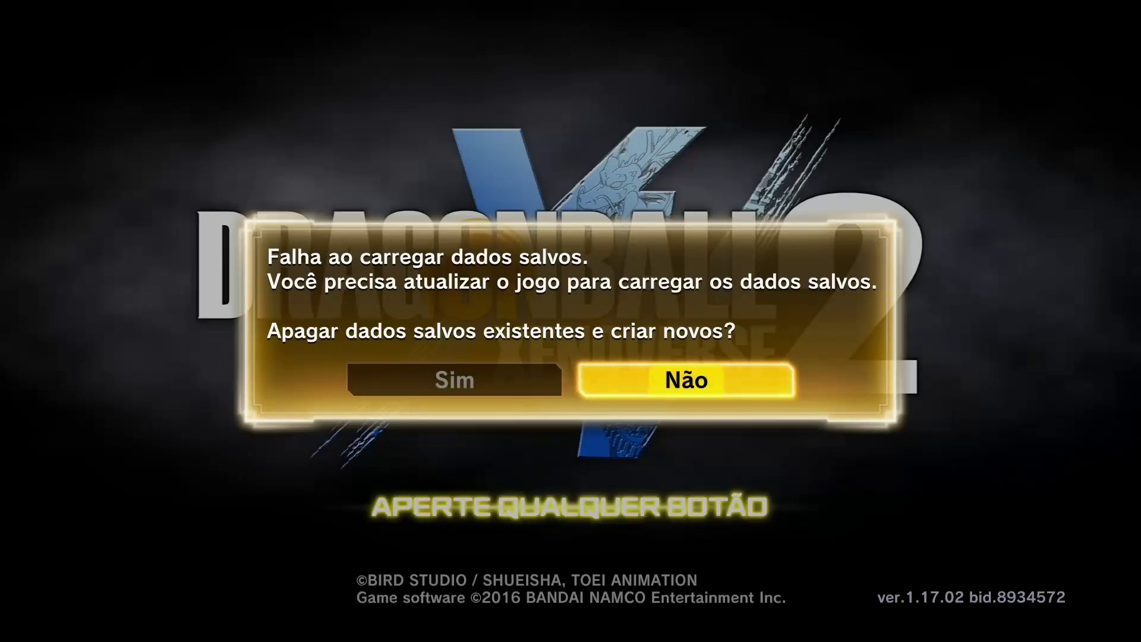
key("Return")
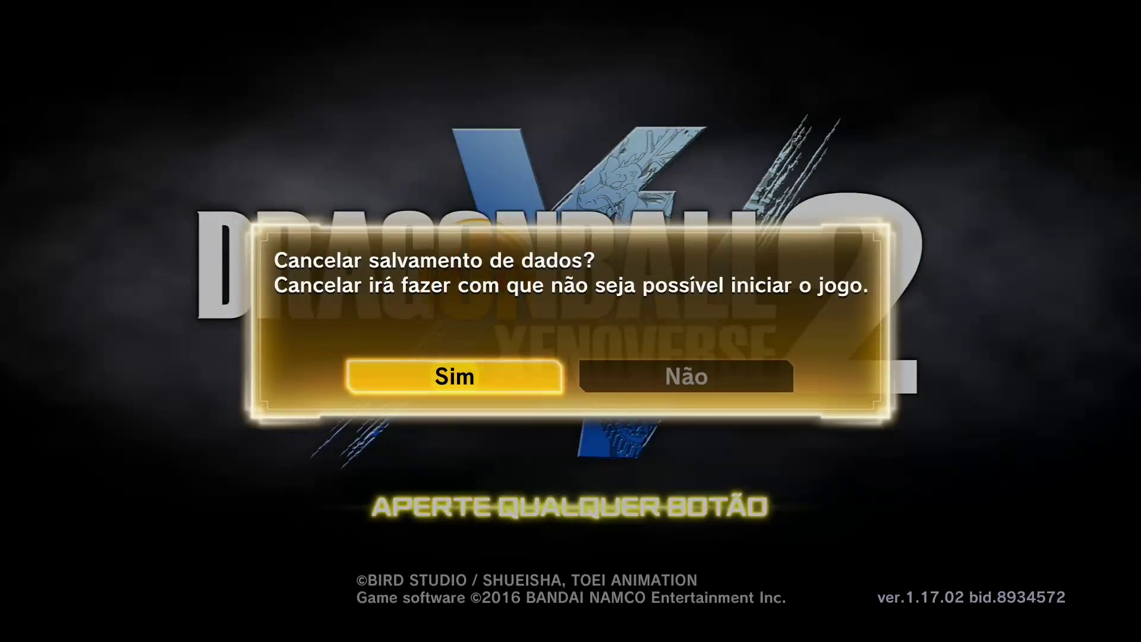
key("Return")
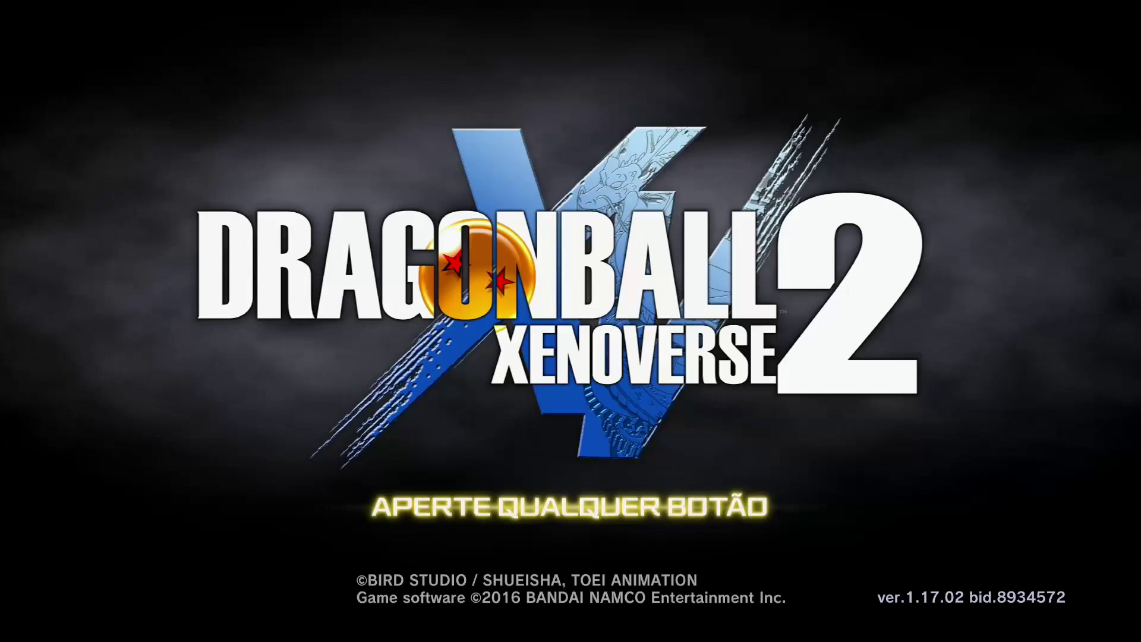
key("Return")
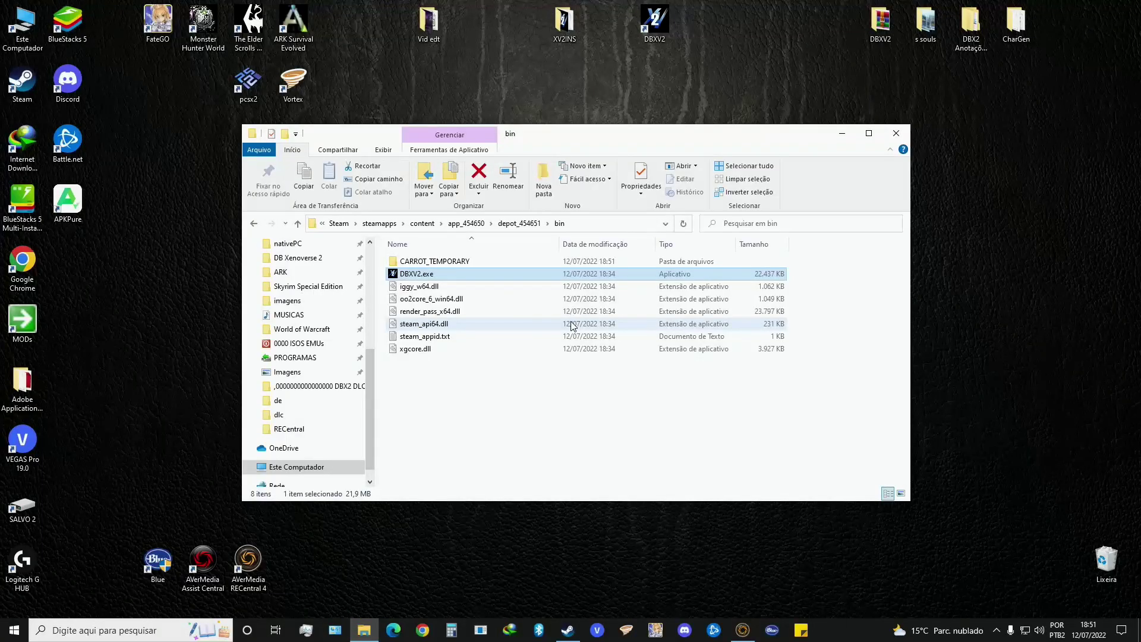
left_click(467, 426)
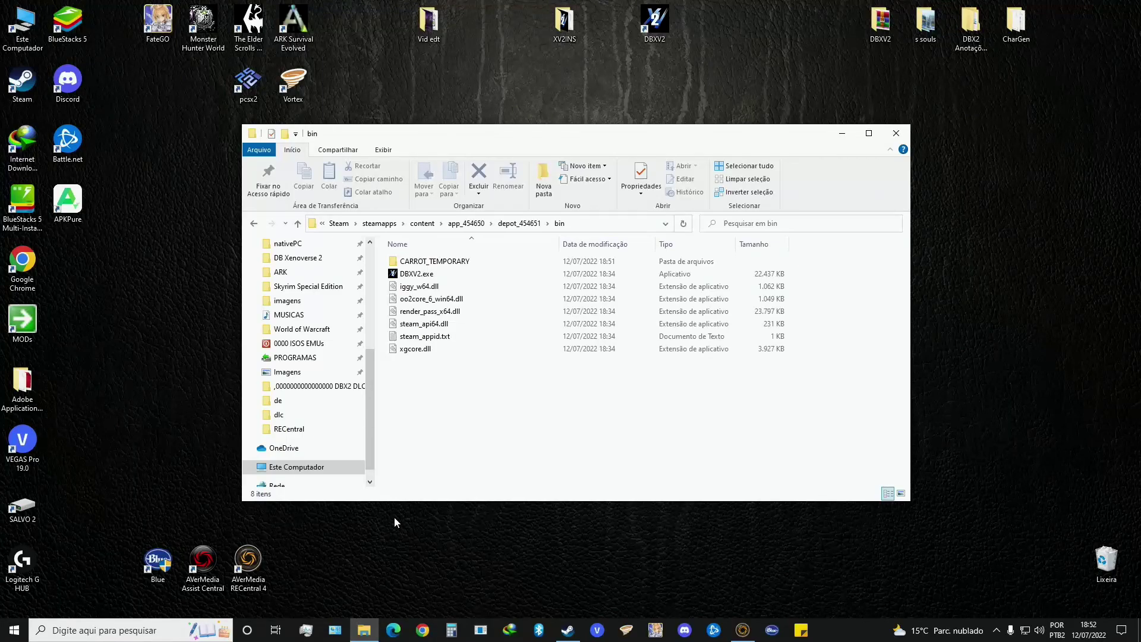
Open steam://nav/console with the Run dialog, review the download_depot command in the Steam console, and close Steam's window.
key("super+r")
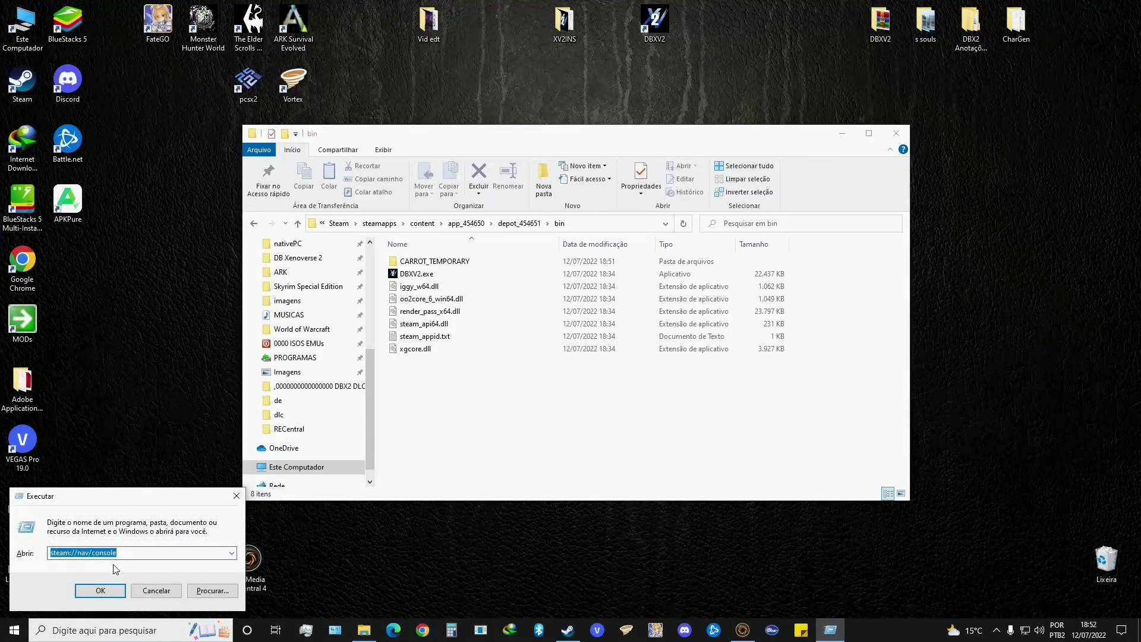
left_click(102, 590)
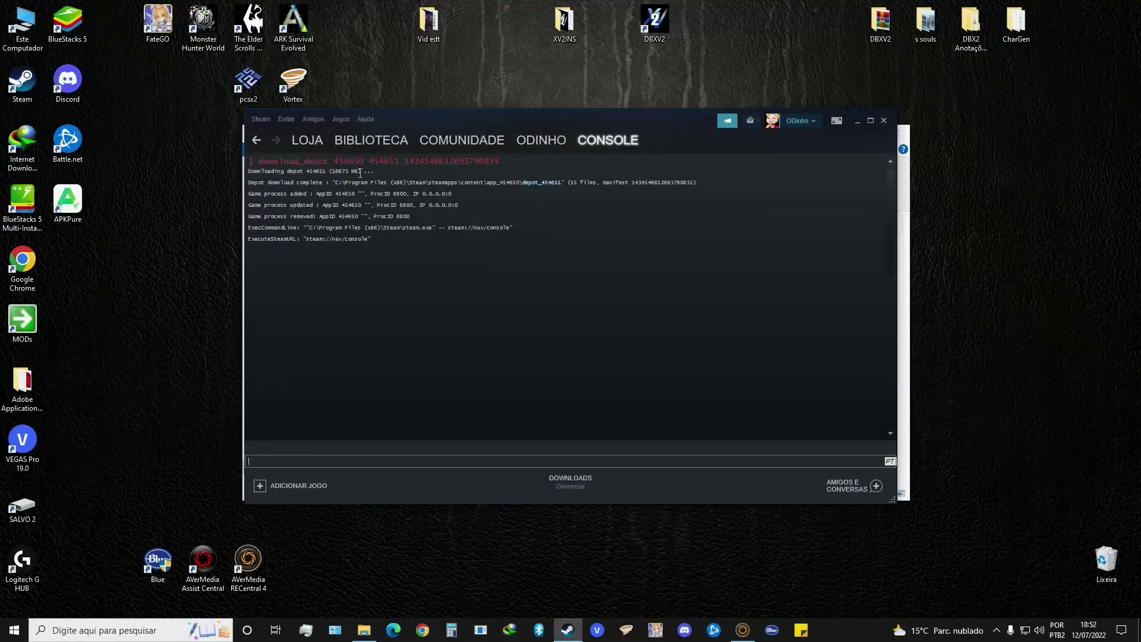
left_click_drag(253, 159, 533, 166)
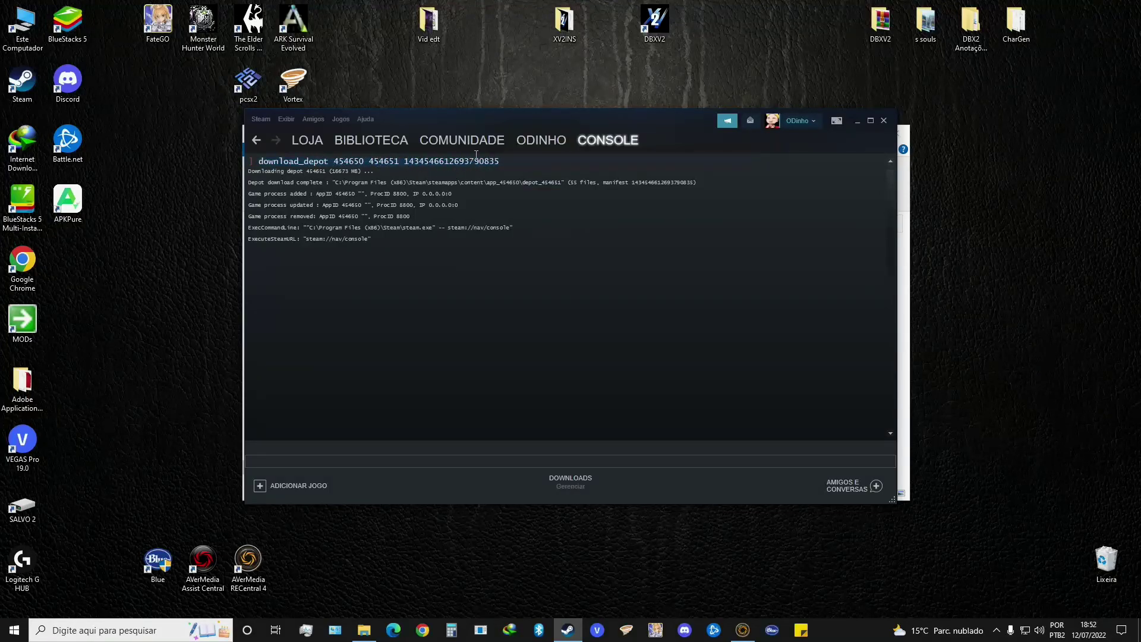
left_click(325, 463)
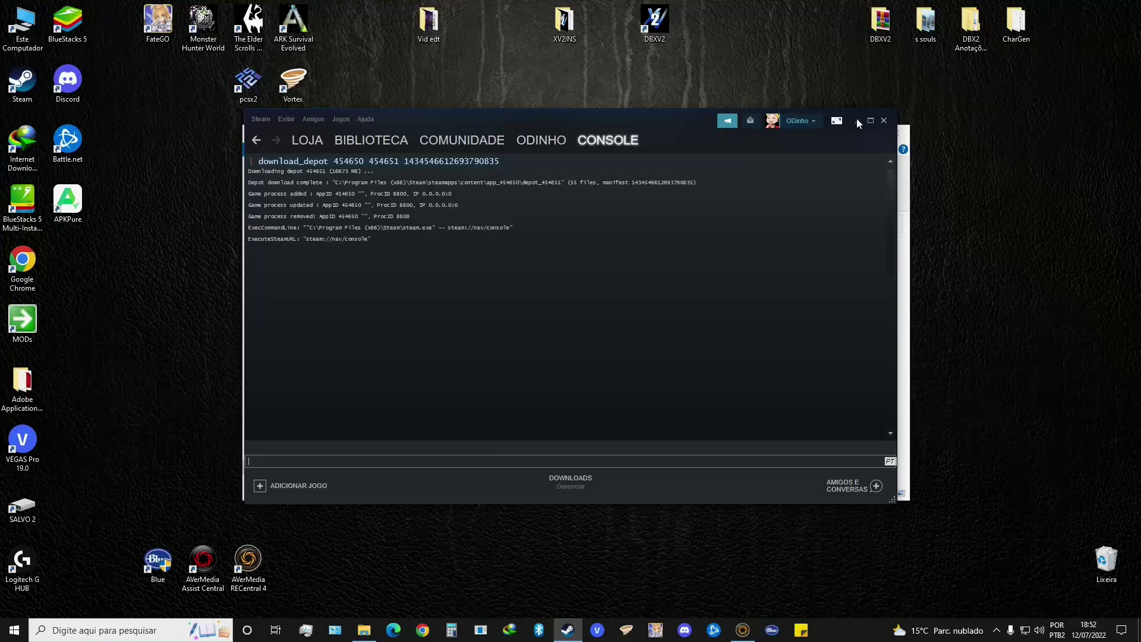
left_click(884, 121)
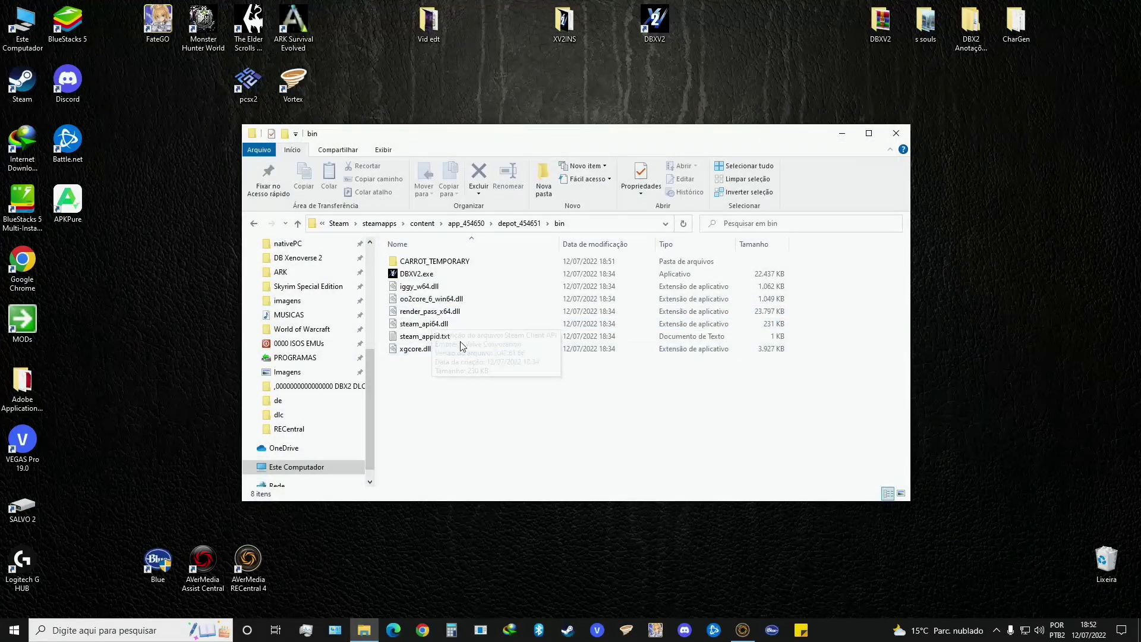
Copy all files and folders inside the depot_454651 folder.
left_click(523, 223)
left_click_drag(473, 381, 385, 250)
right_click(460, 284)
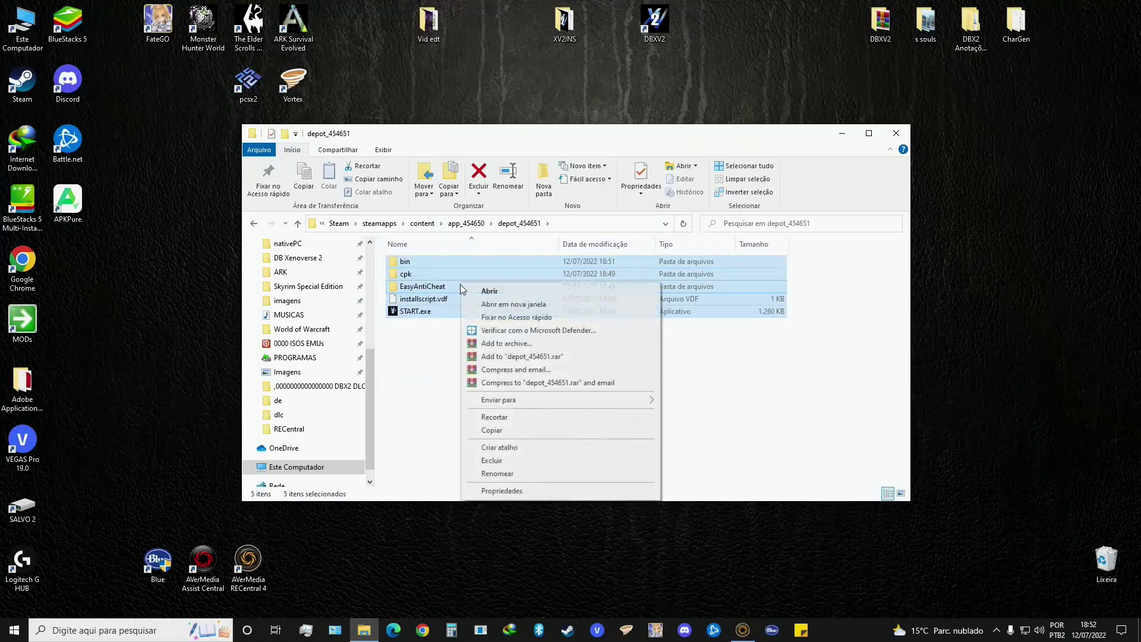
left_click(496, 438)
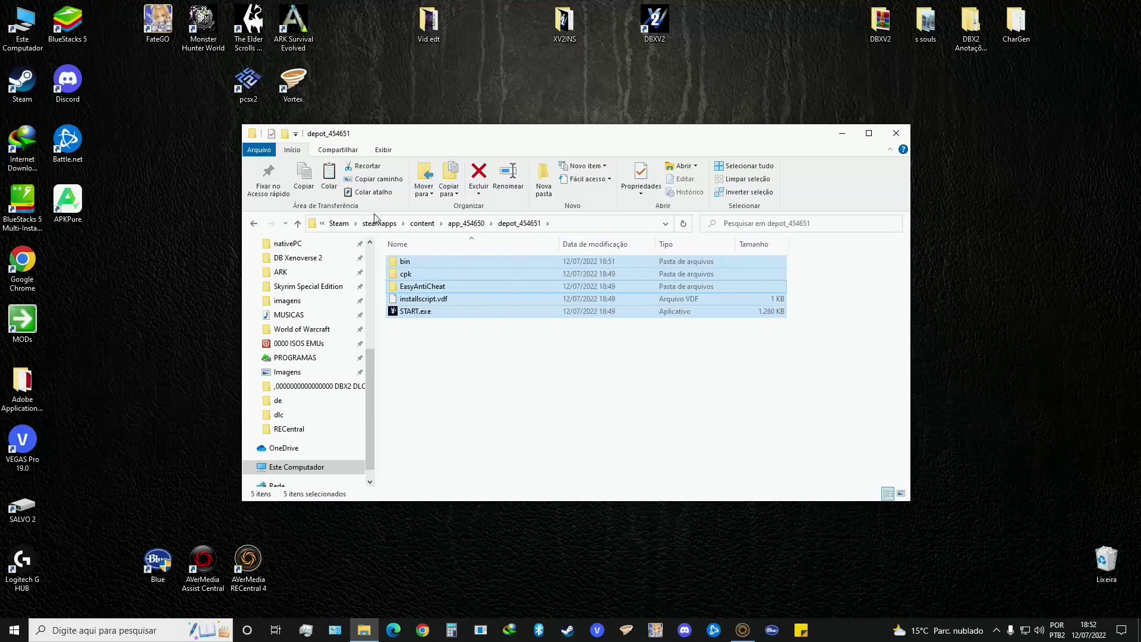
Delete all files and folders of the installed game in steamapps\common\DB Xenoverse 2.
left_click(298, 258)
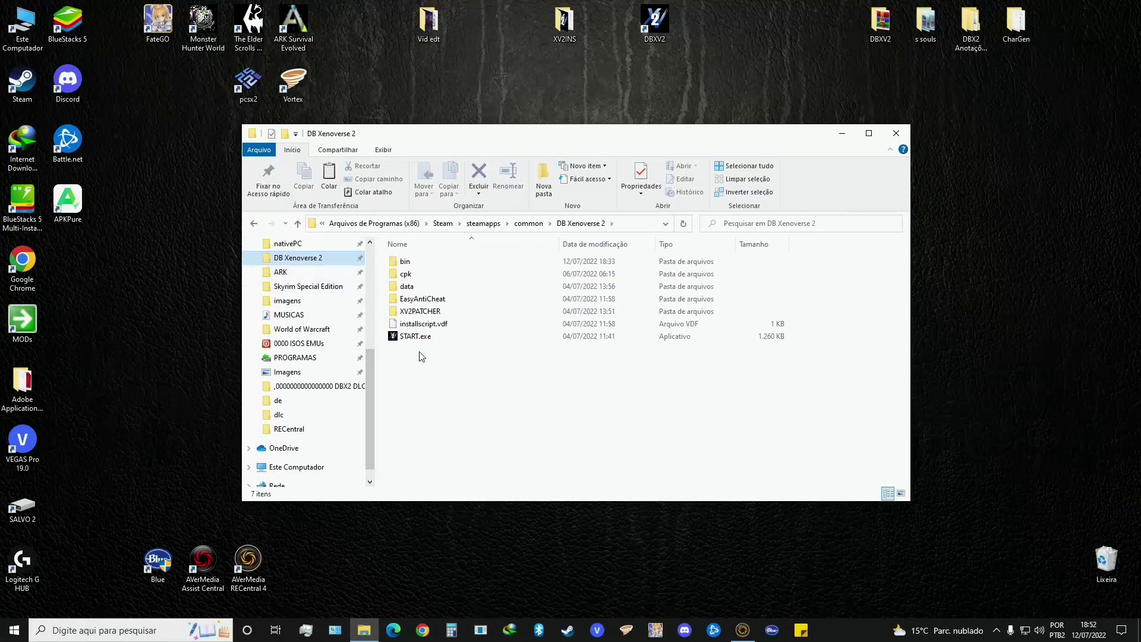
left_click_drag(634, 407, 378, 252)
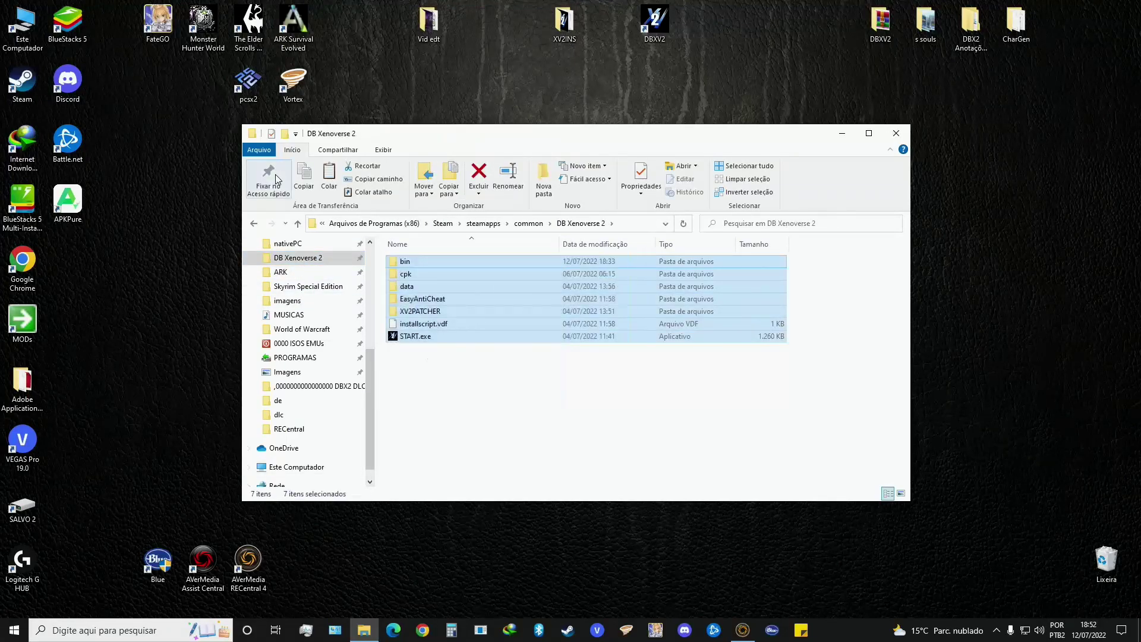
key("shift+Delete")
key("Return")
Paste the copied depot files into the emptied DB Xenoverse 2 folder.
right_click(535, 352)
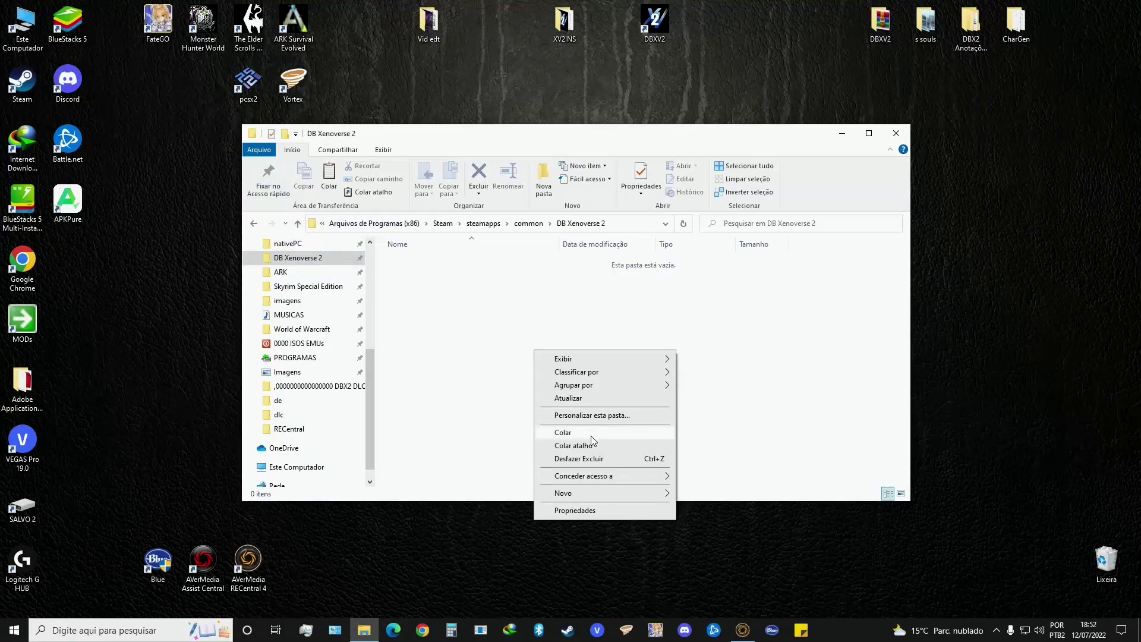
left_click(588, 435)
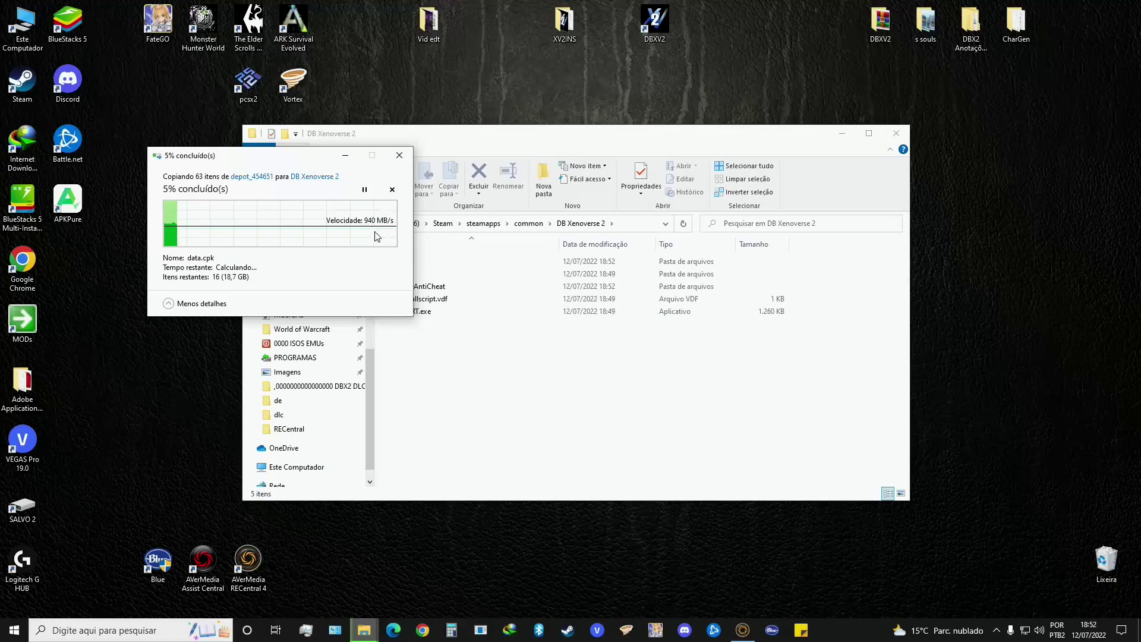
left_click_drag(248, 156, 122, 206)
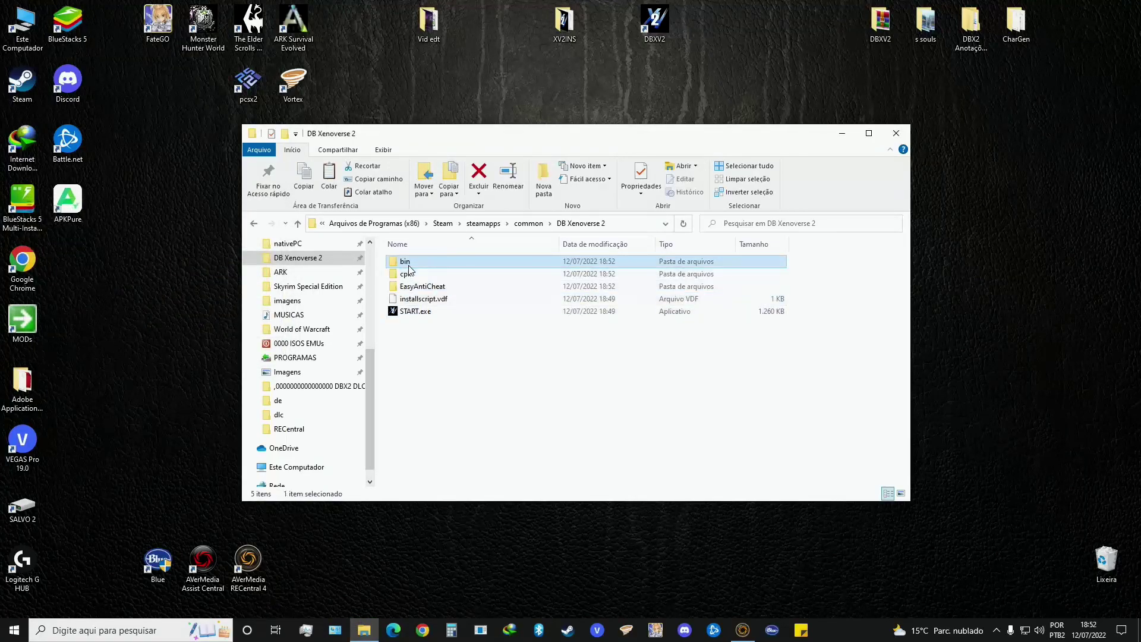
Run DBXV2.exe from DB Xenoverse 2\bin, acknowledge the EAC notice, and decline deleting the existing saved data.
double_click(408, 265)
double_click(409, 272)
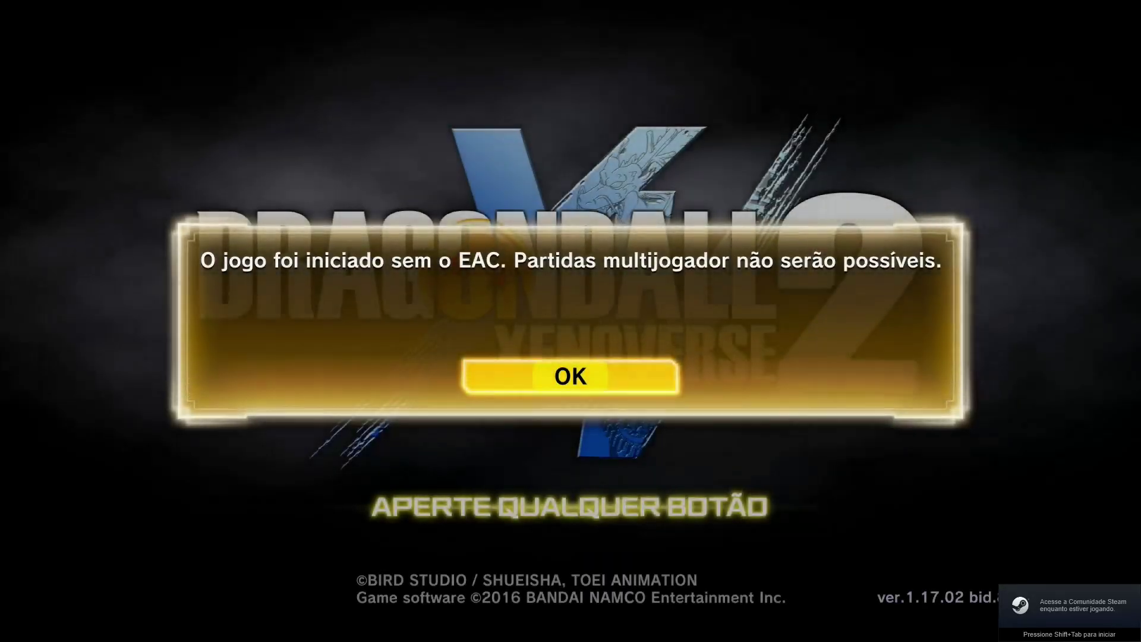
key("Return")
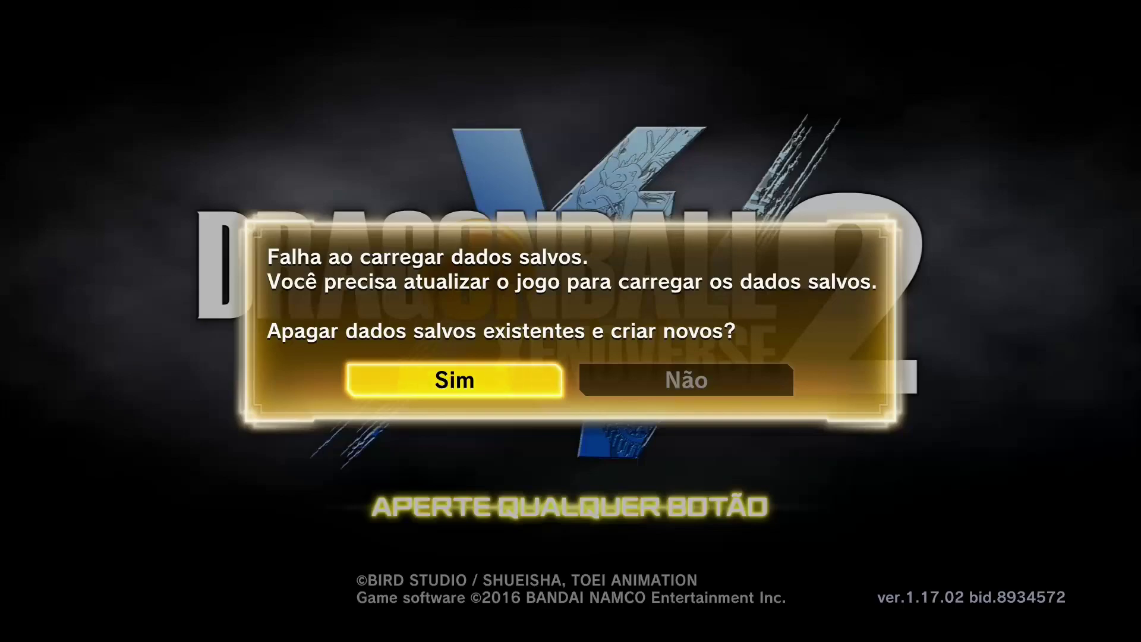
key("Right")
key("Left")
key("Right")
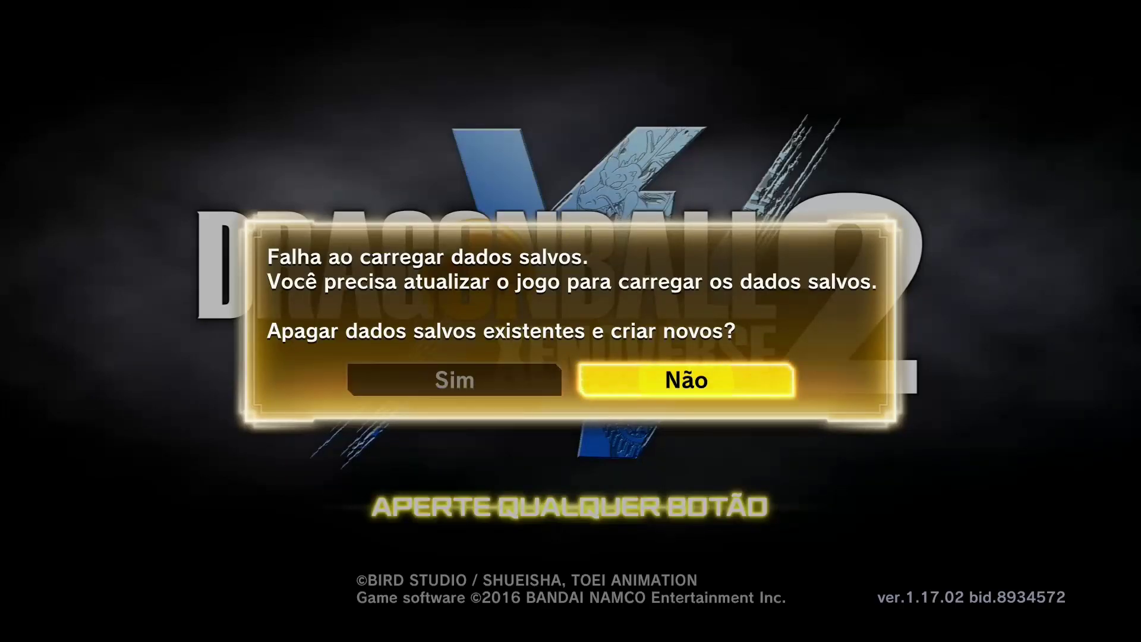
key("Return")
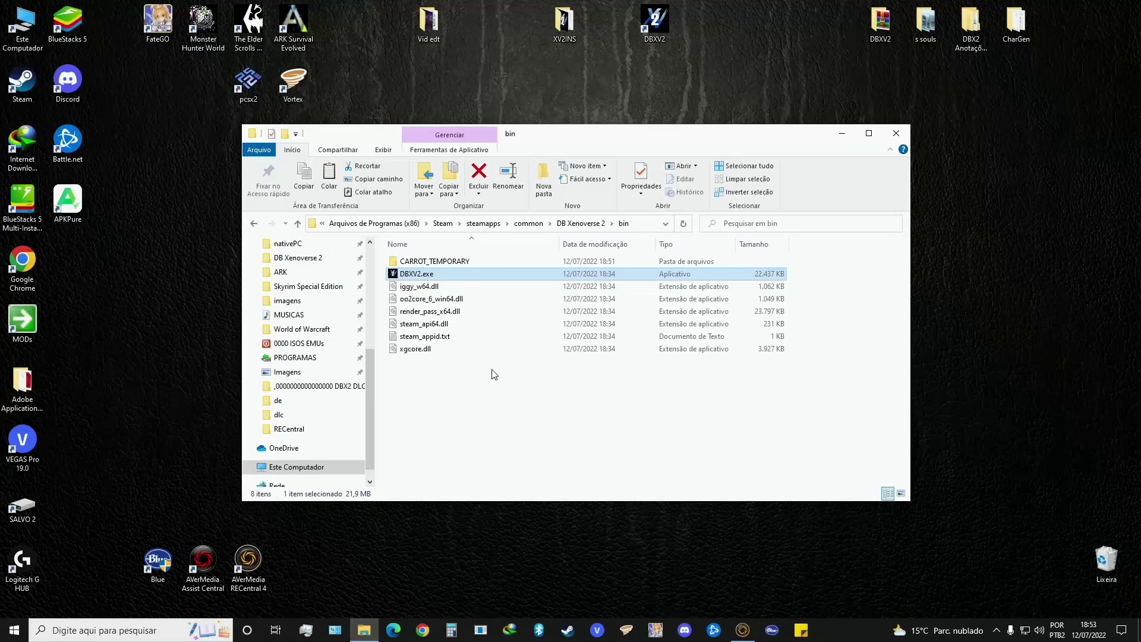
Extract DBXV2 25-05-21.rar in place inside the desktop's DBXV2 folder and copy the extracted DBXV2.sav.
double_click(869, 20)
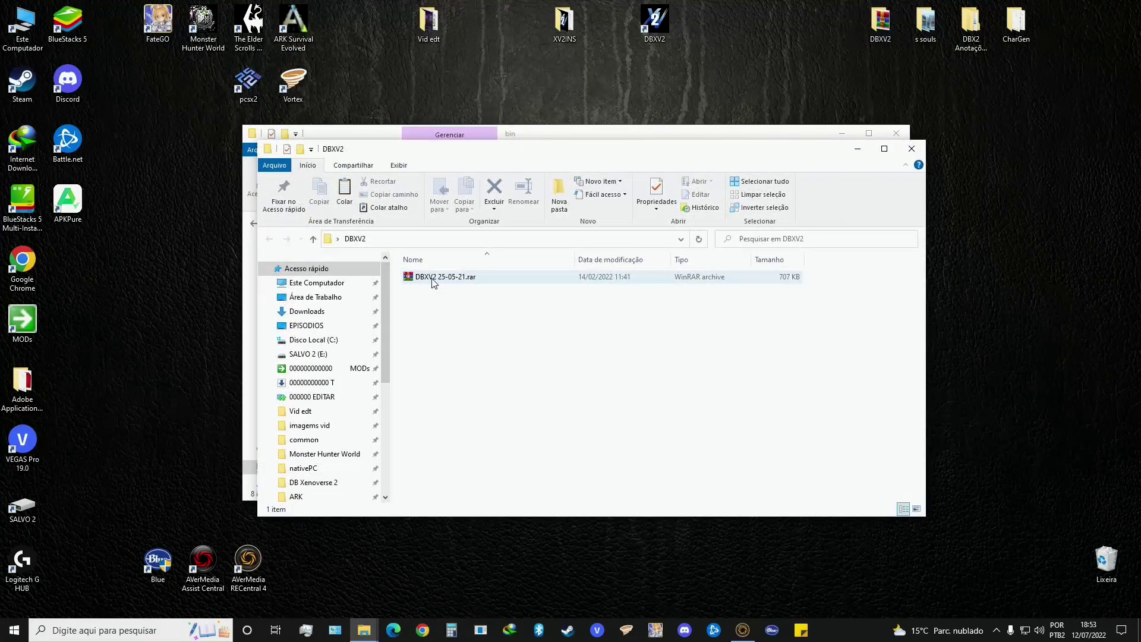
left_click(469, 279)
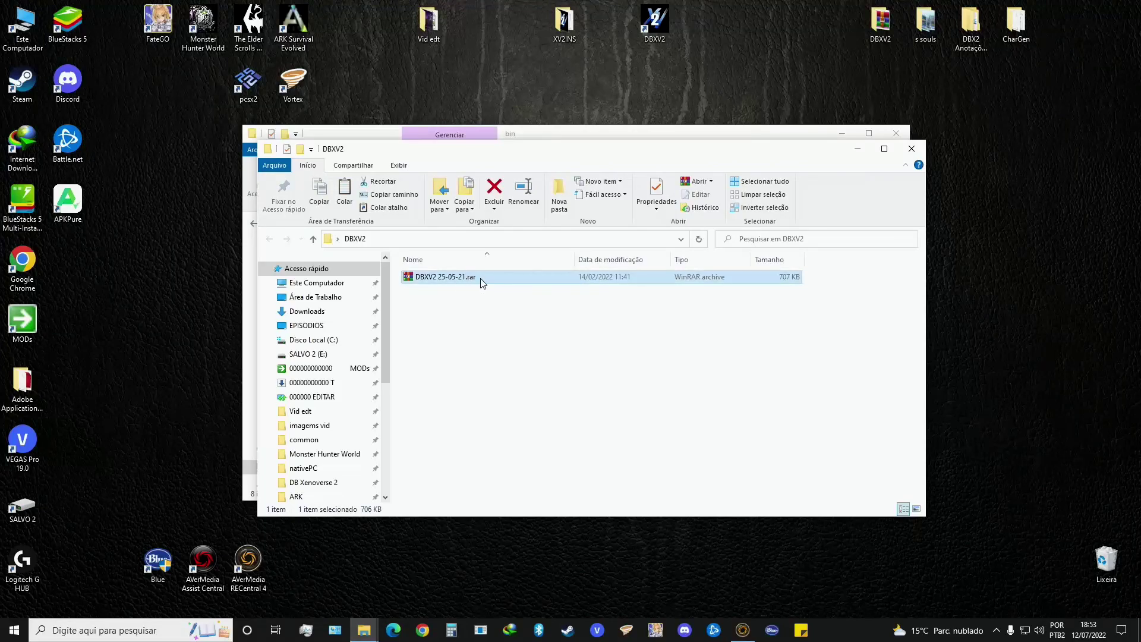
left_click_drag(532, 154, 994, 313)
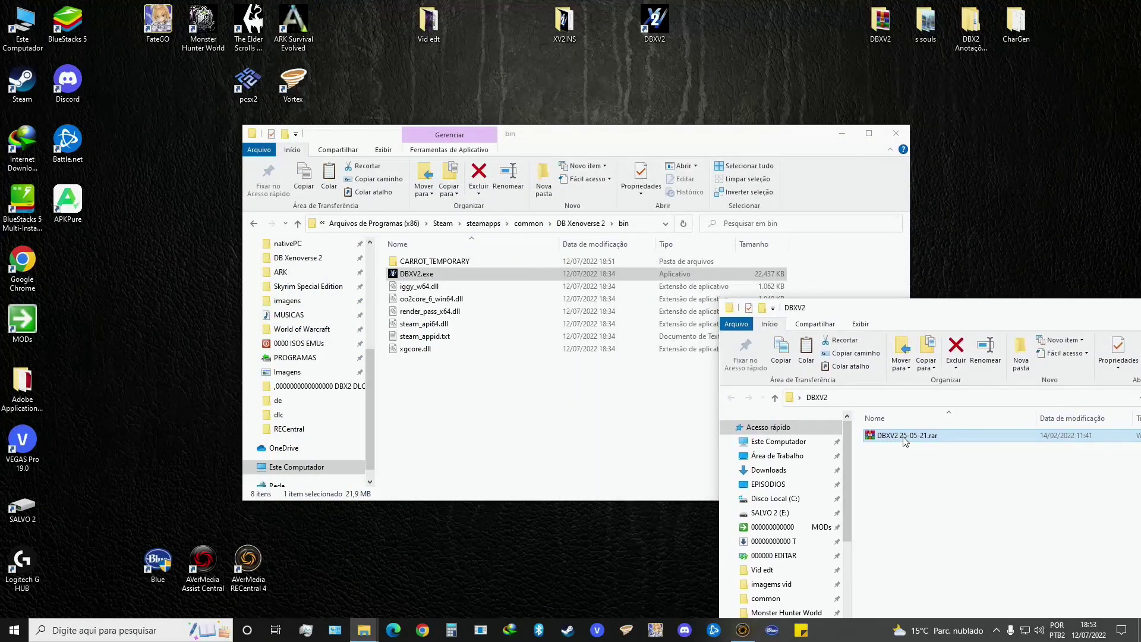
right_click(905, 443)
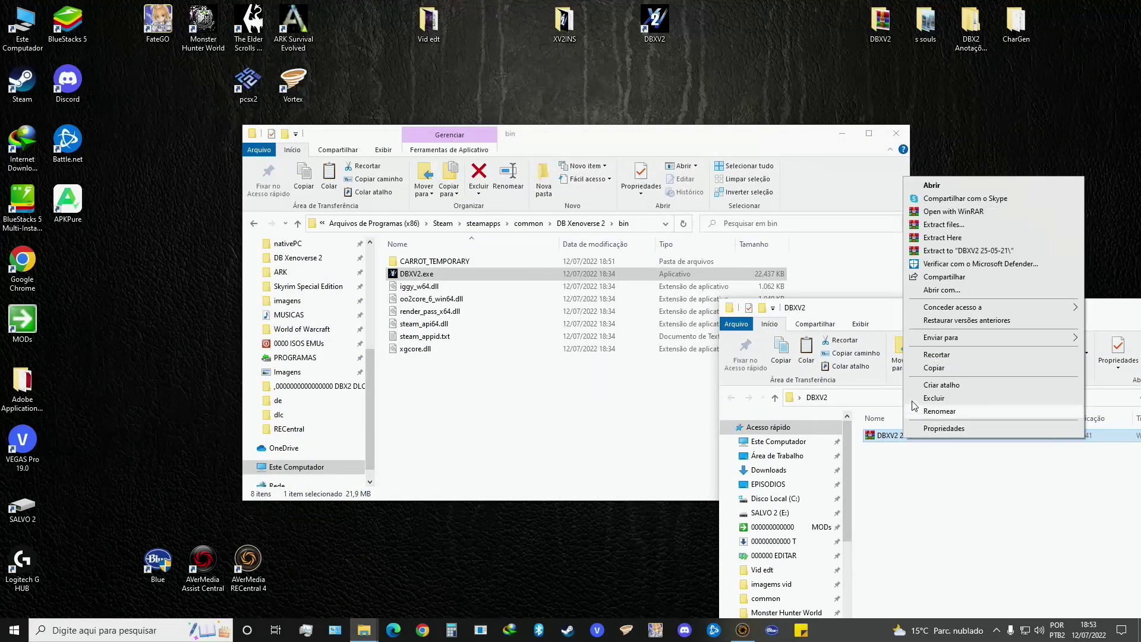
left_click(958, 239)
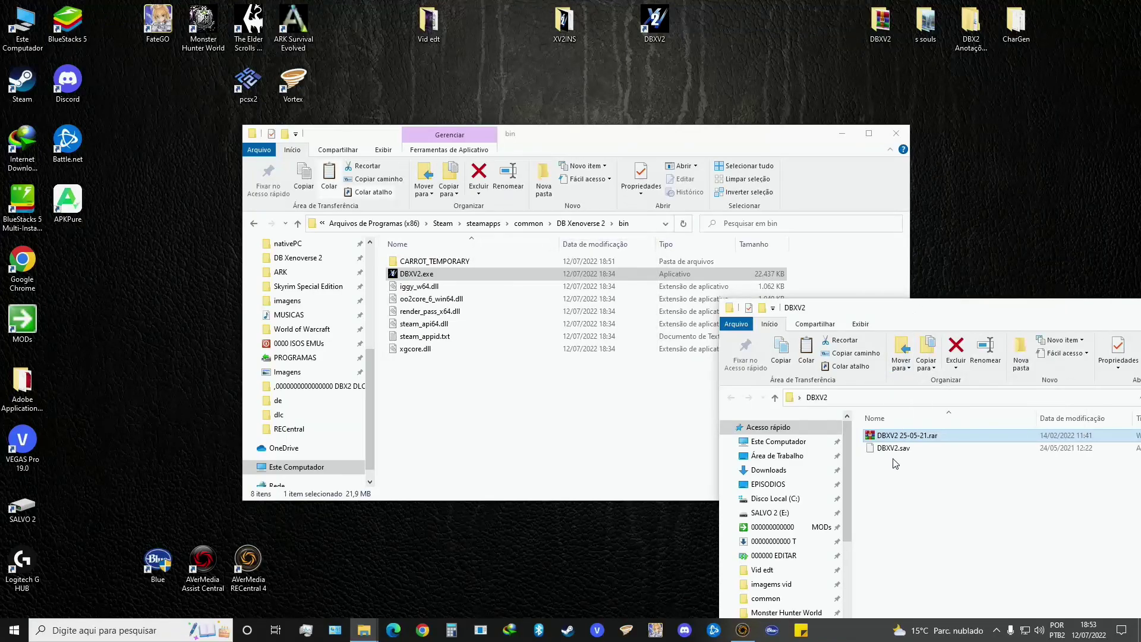
right_click(894, 453)
left_click(925, 376)
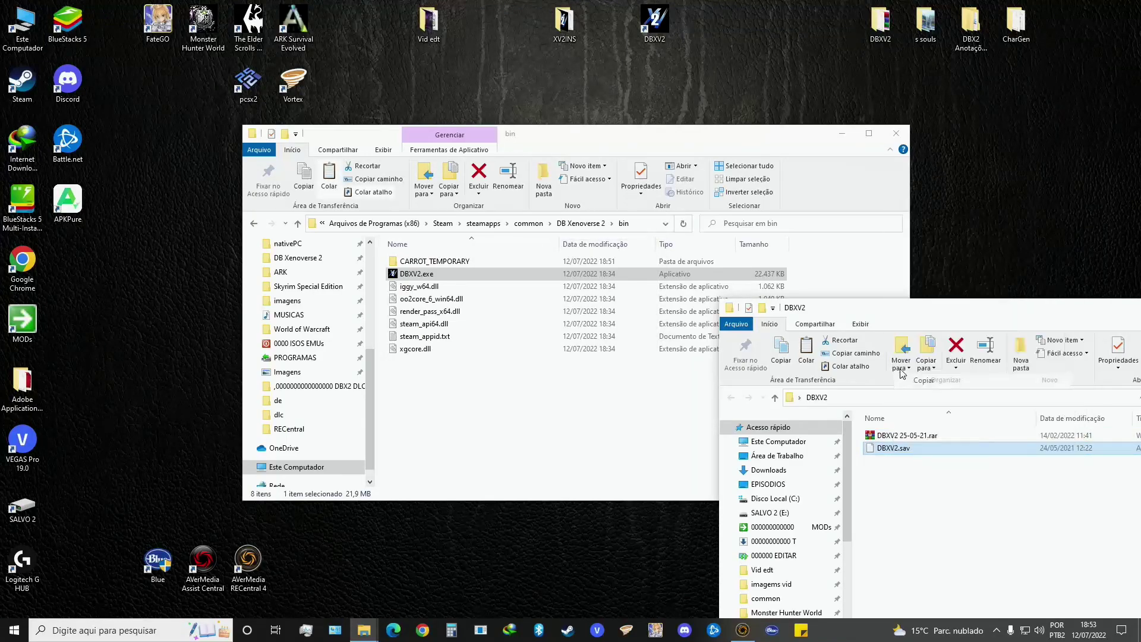
Go up from the game's bin folder to the Steam folder and open the account's folder inside userdata.
left_click(482, 223)
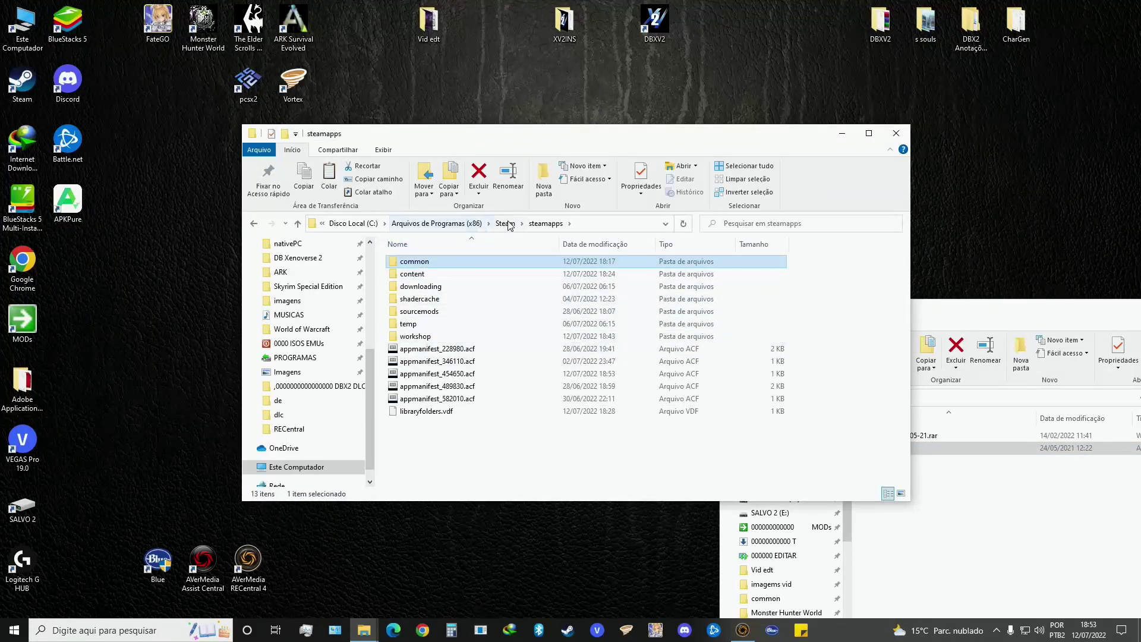
left_click(513, 223)
scroll(422, 386, "down", 2)
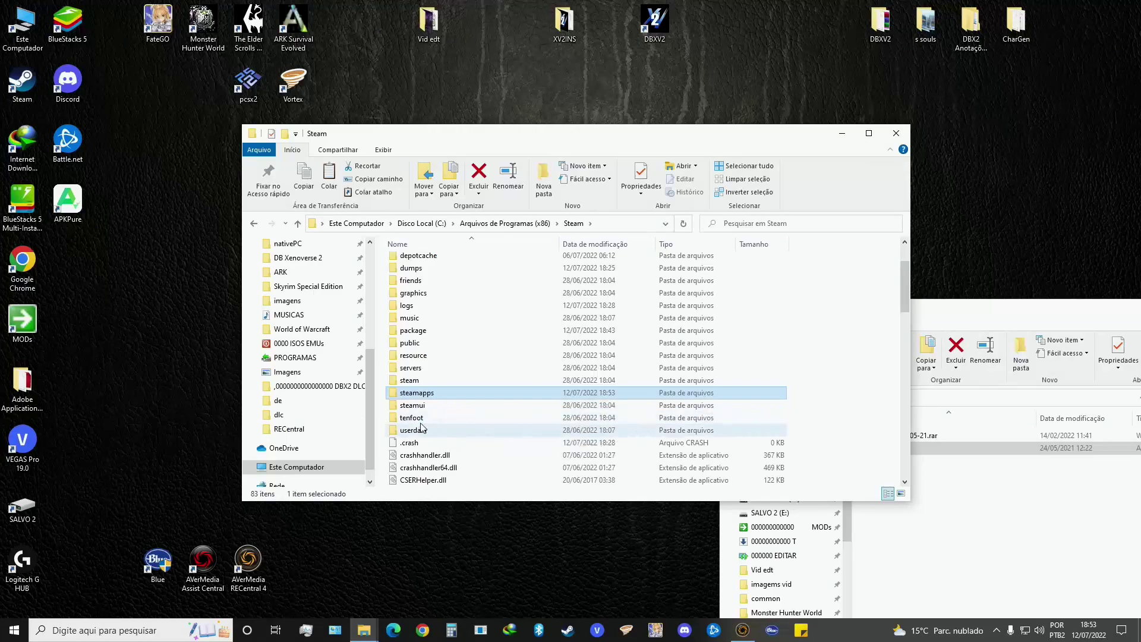
double_click(415, 430)
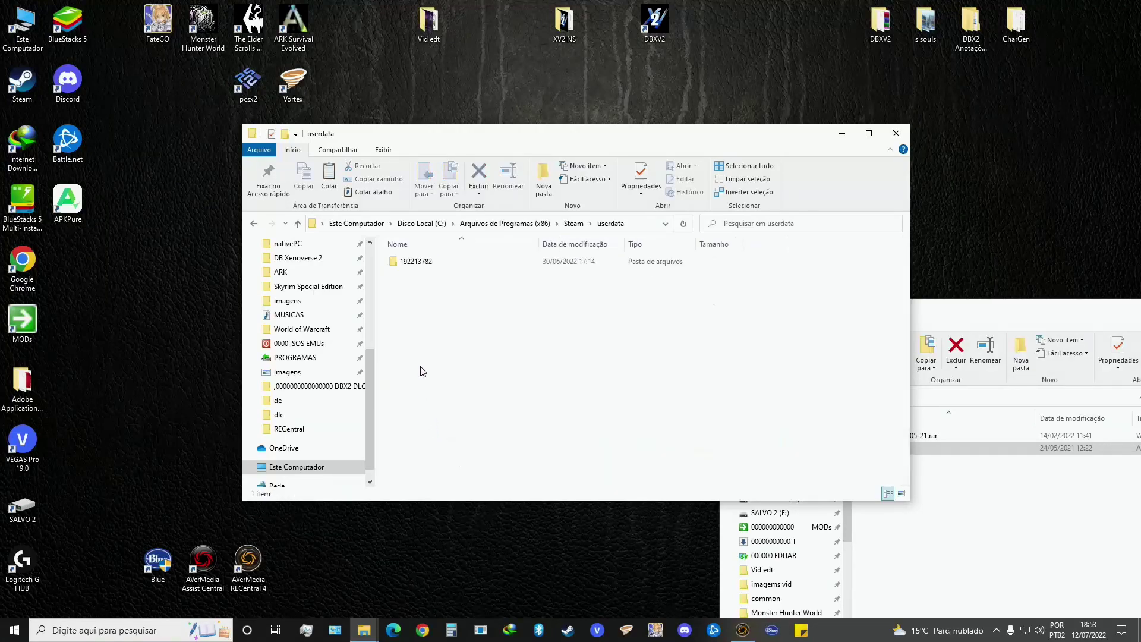
double_click(447, 263)
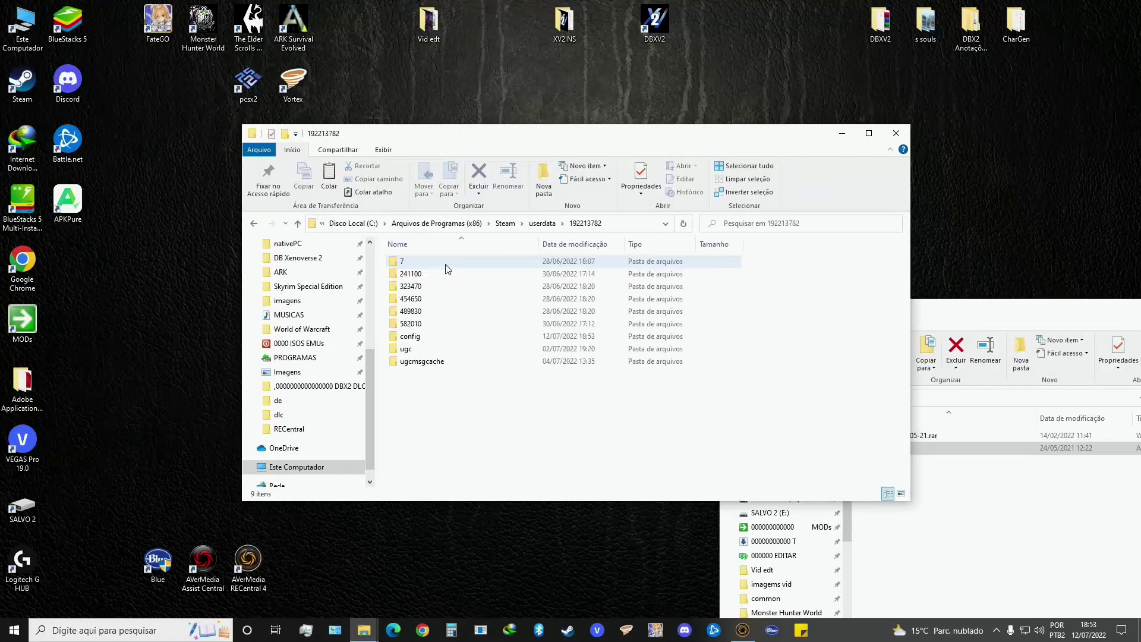
Look through the game folders 454650, 489830, 582010 and 323470 for the location of the Xenoverse 2 save.
double_click(424, 298)
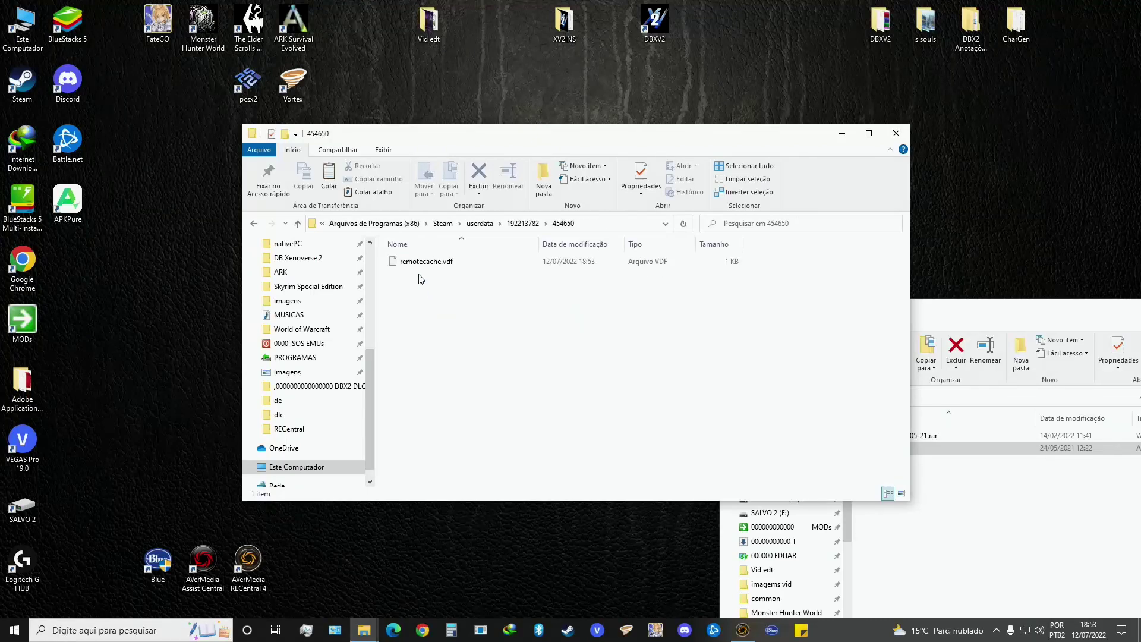
key("BackSpace")
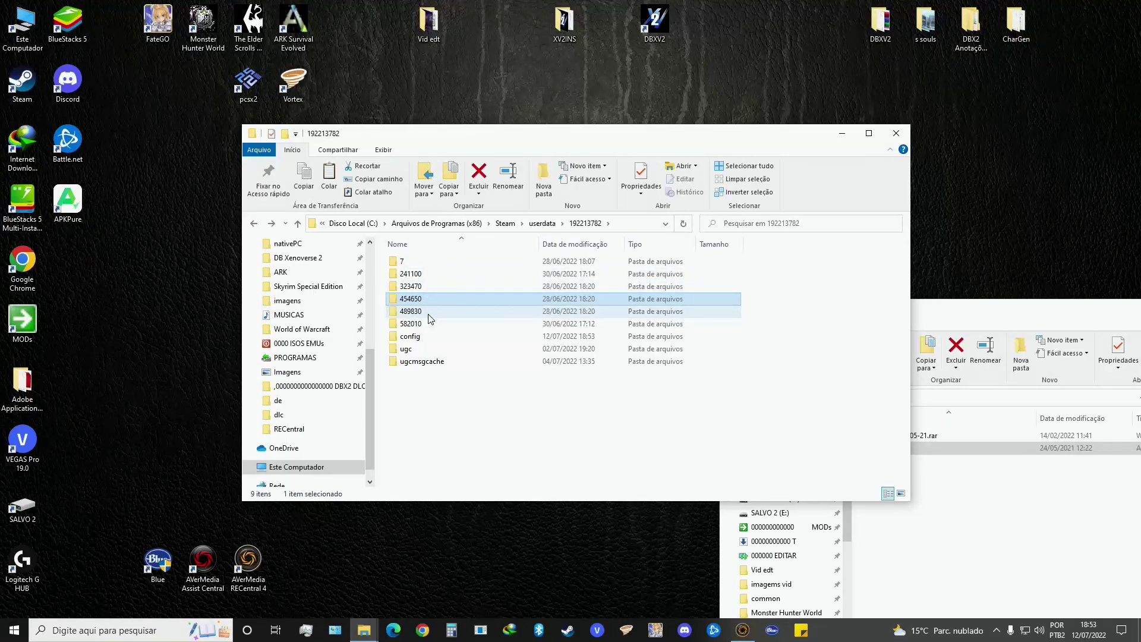
double_click(412, 312)
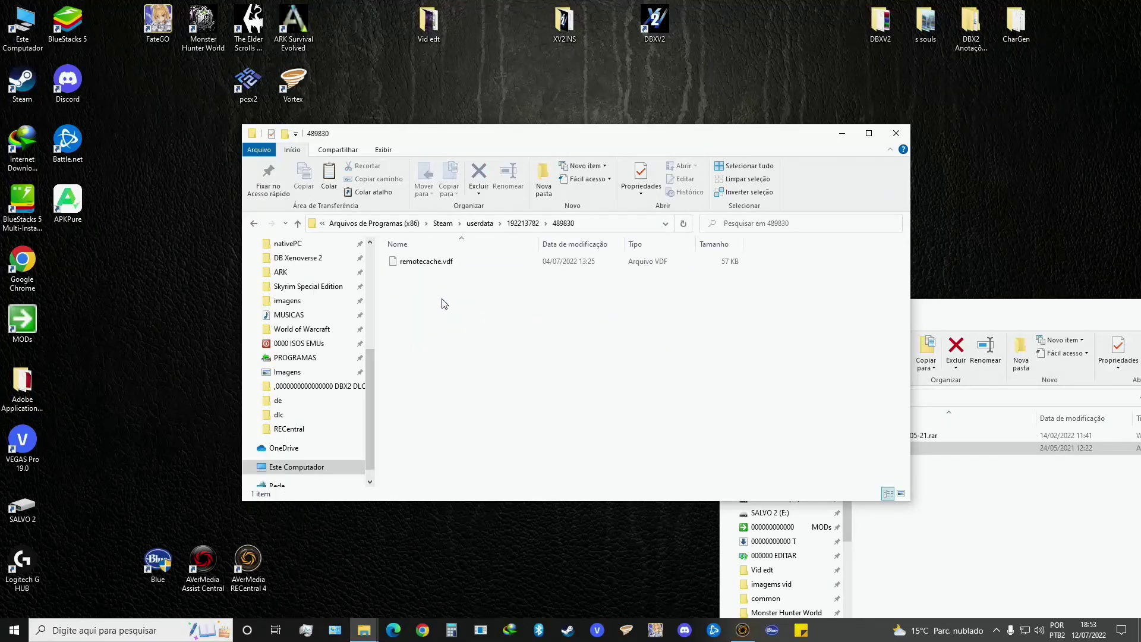
key("alt+Left")
double_click(420, 325)
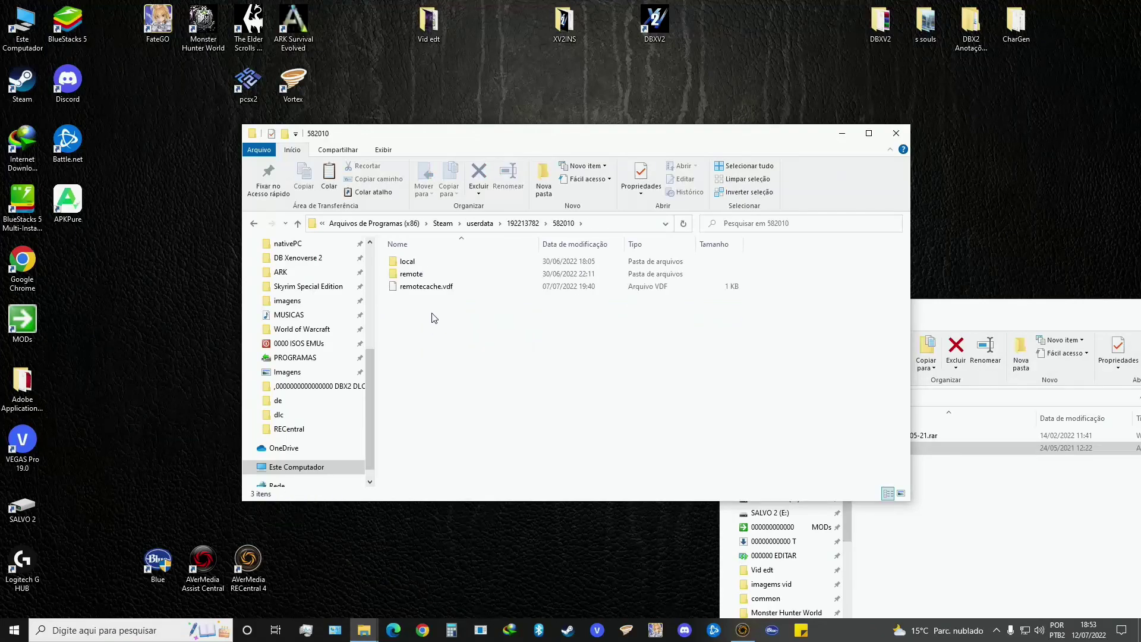
double_click(428, 262)
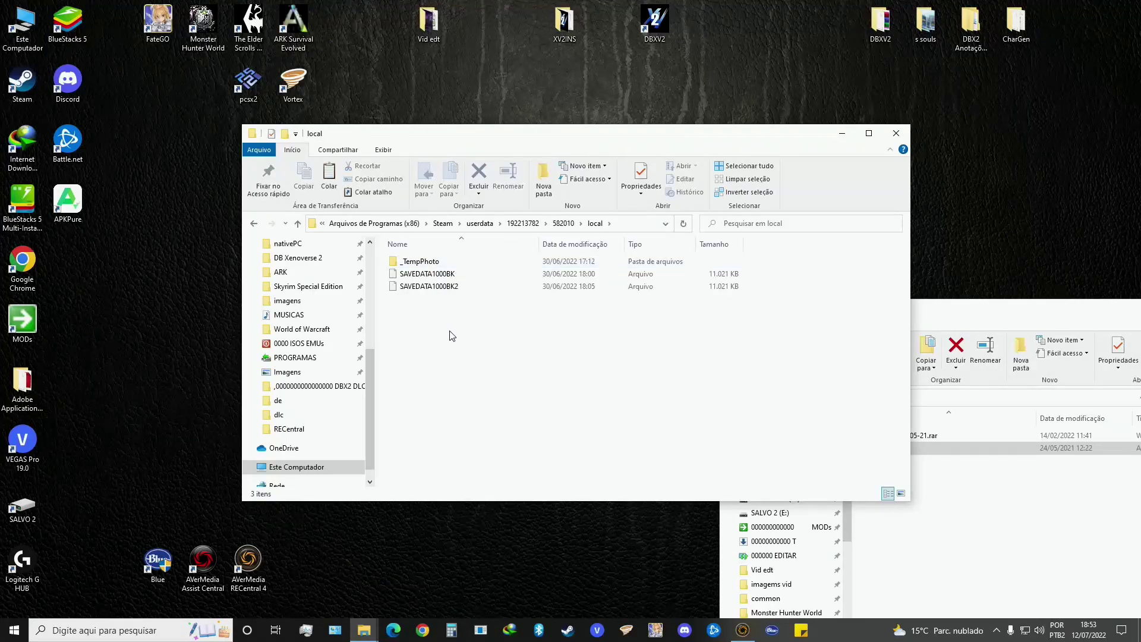
key("alt+Left")
key("alt+Left")
double_click(426, 287)
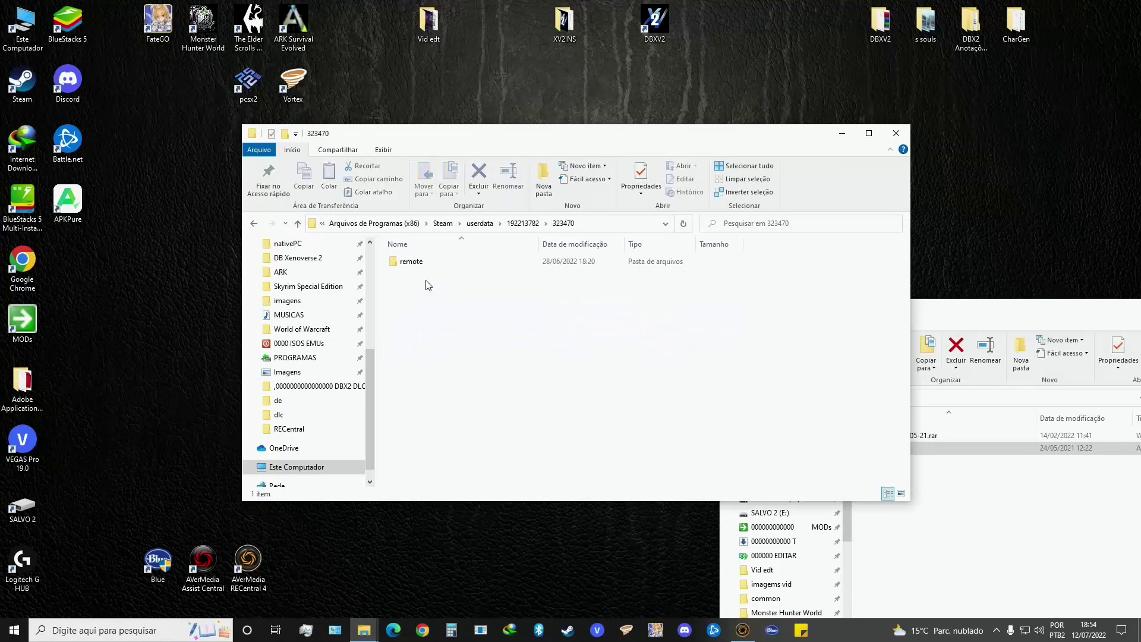
double_click(426, 263)
key("alt+Left")
key("alt+Left")
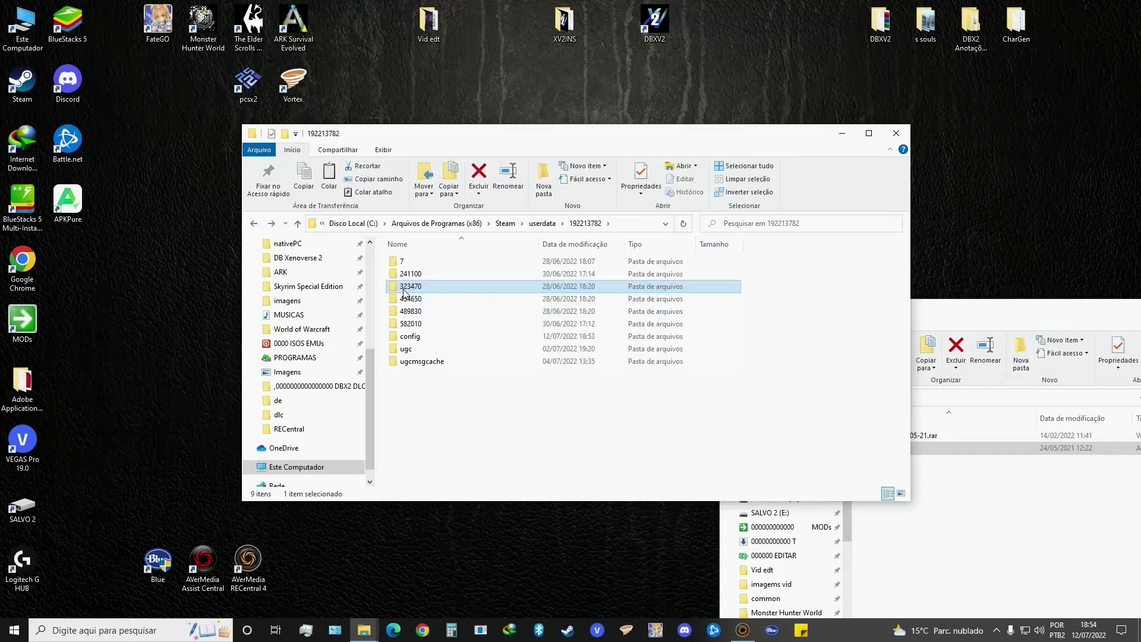
Paste DBXV2.sav into 323470\remote\DBXV21, replacing the file in the destination.
double_click(419, 289)
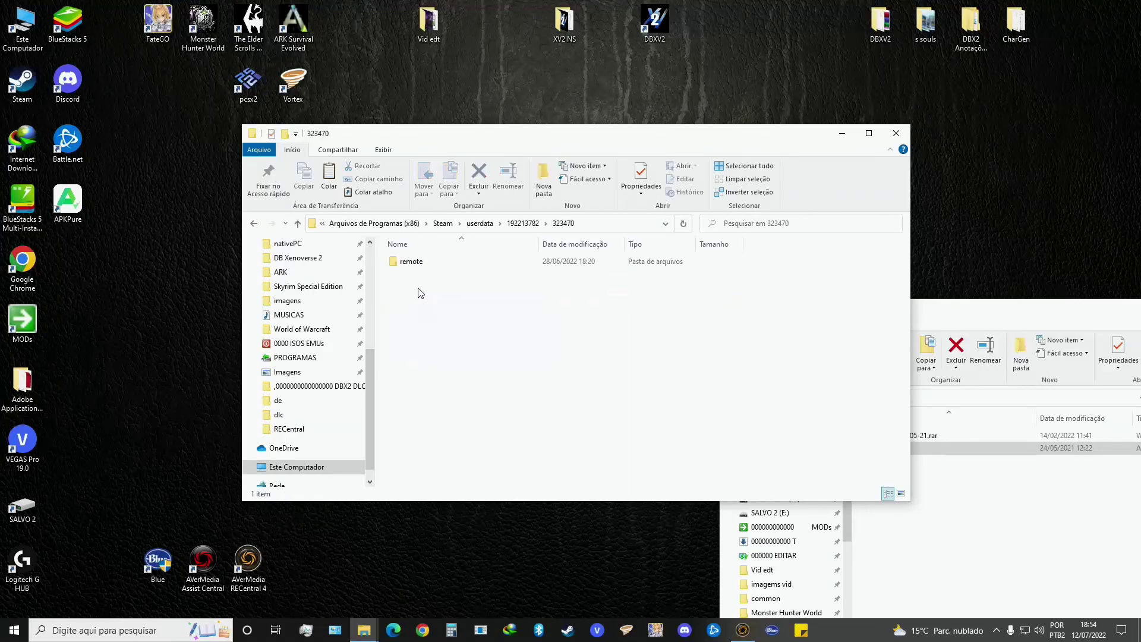
double_click(419, 264)
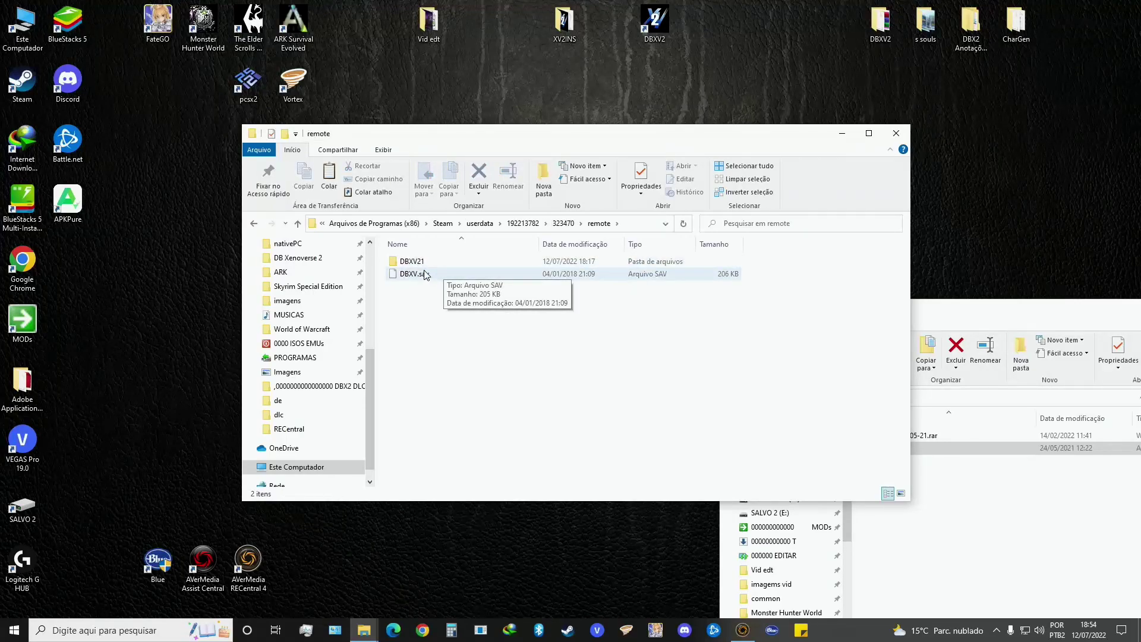
double_click(427, 263)
right_click(440, 291)
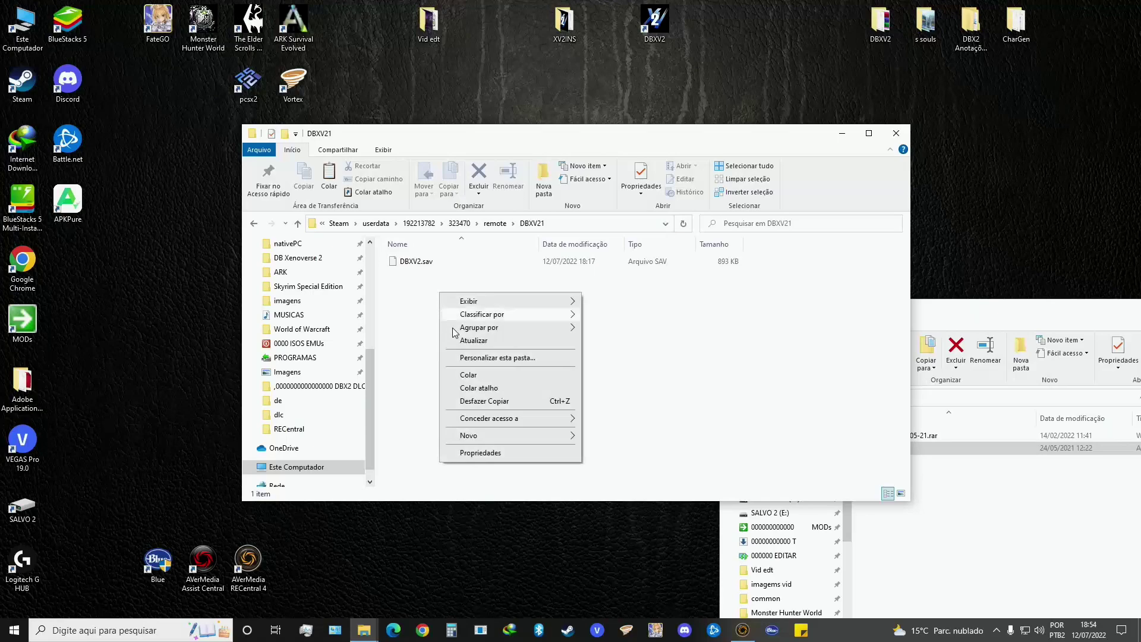
left_click(492, 378)
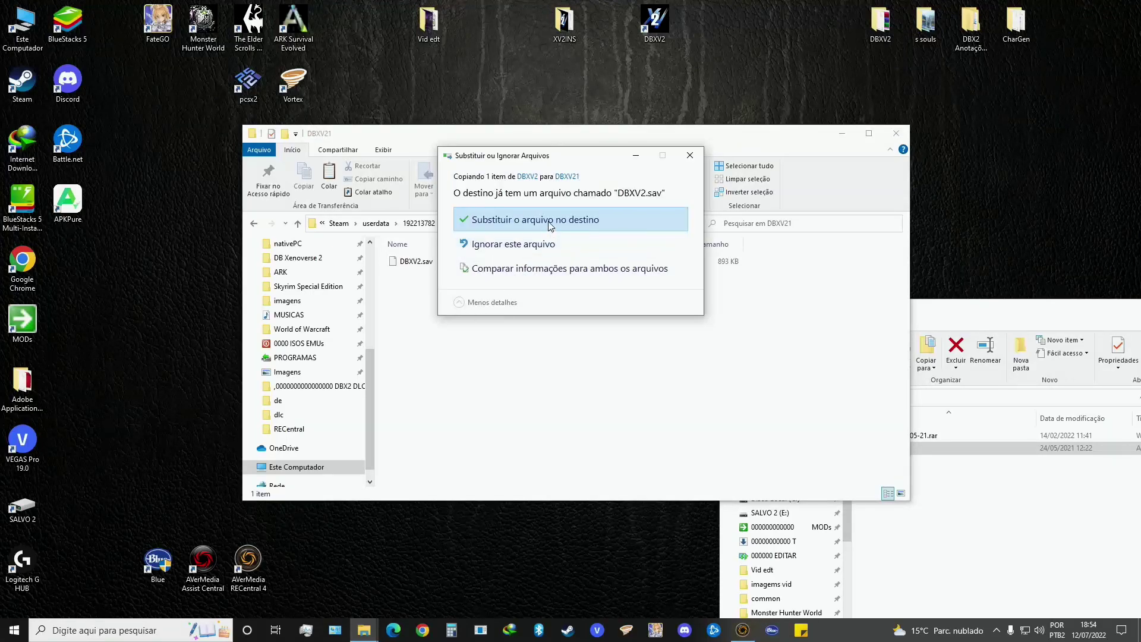
left_click(523, 220)
Close the DBXV21 save folder and the DBXV2 backup folder windows.
left_click(896, 133)
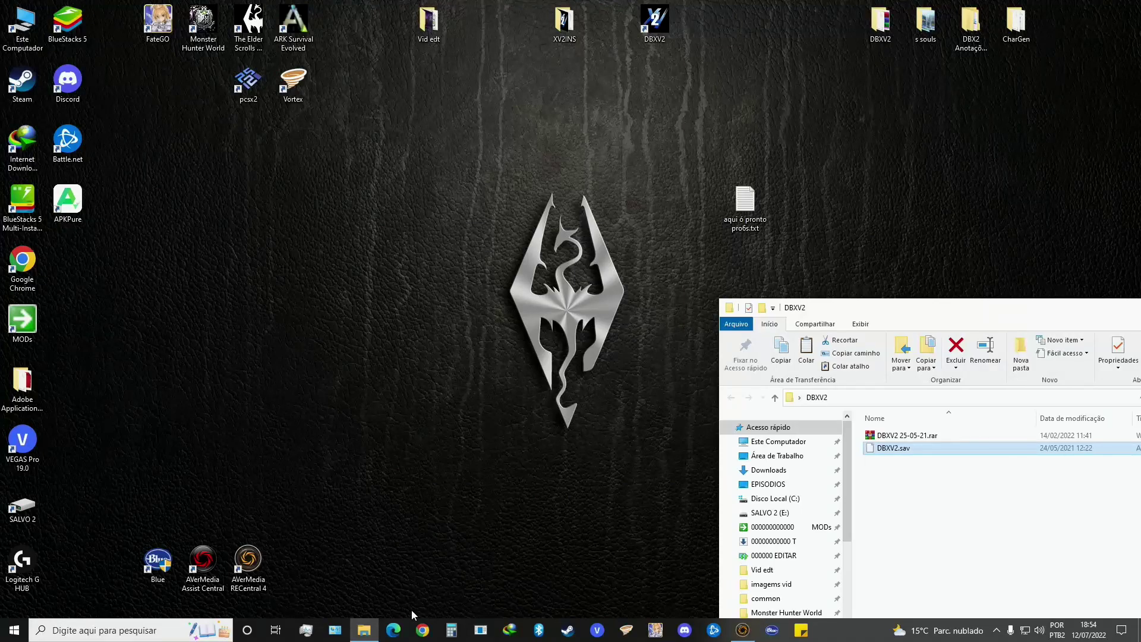
left_click_drag(990, 313, 755, 162)
left_click(881, 156)
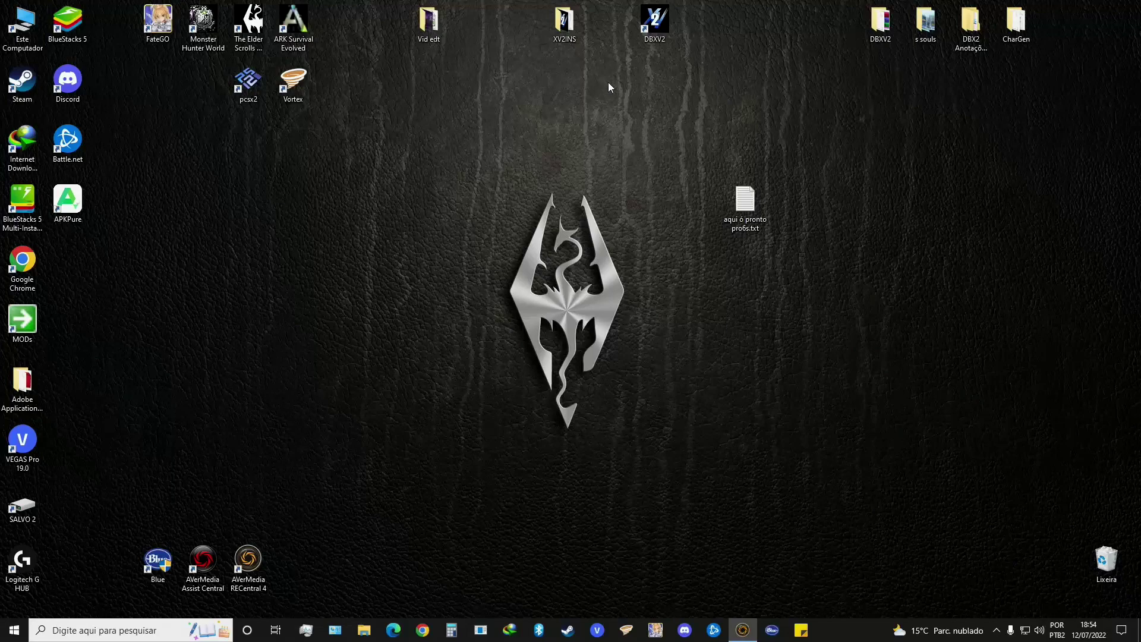
Start the game from the DBXV2 shortcut's file location, dismiss the server notice, and load the level 99 character.
right_click(654, 26)
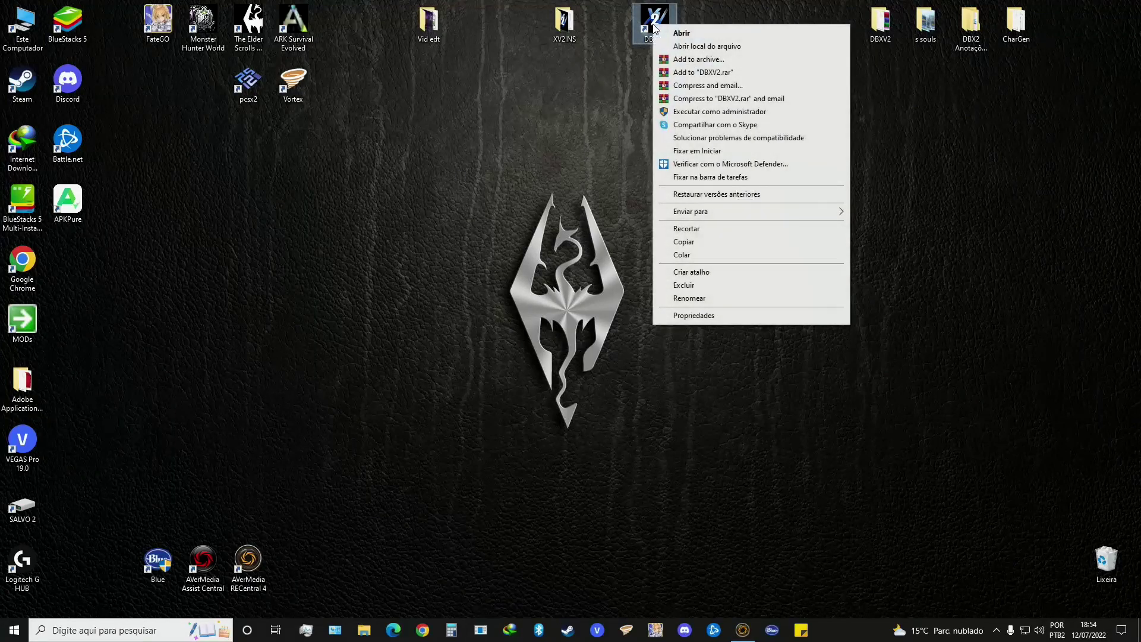
left_click(706, 47)
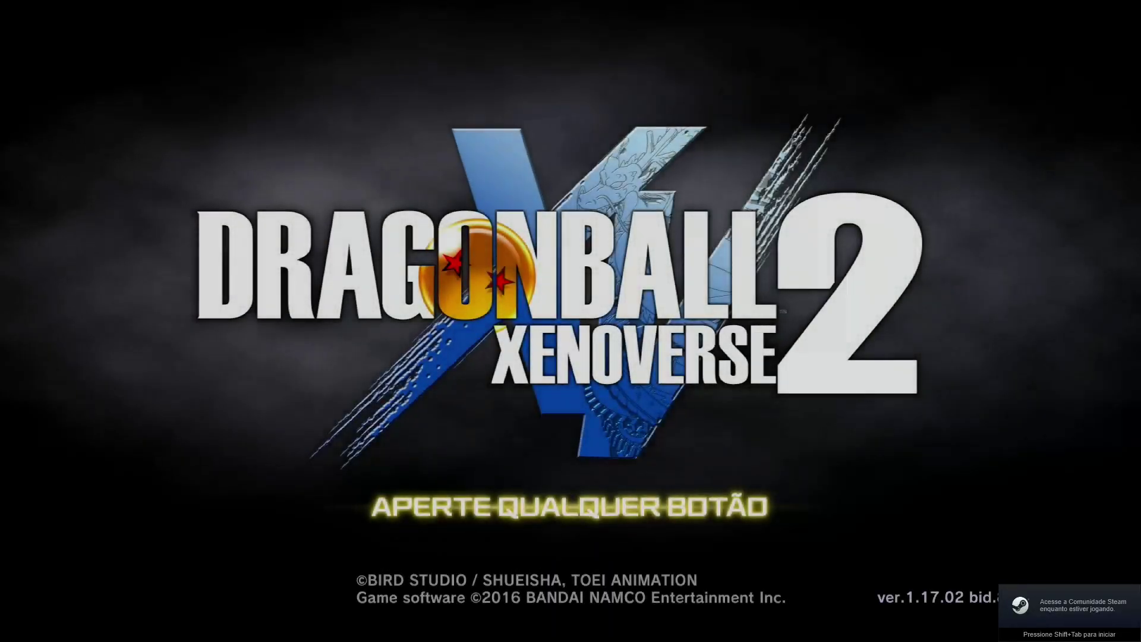
key("Return")
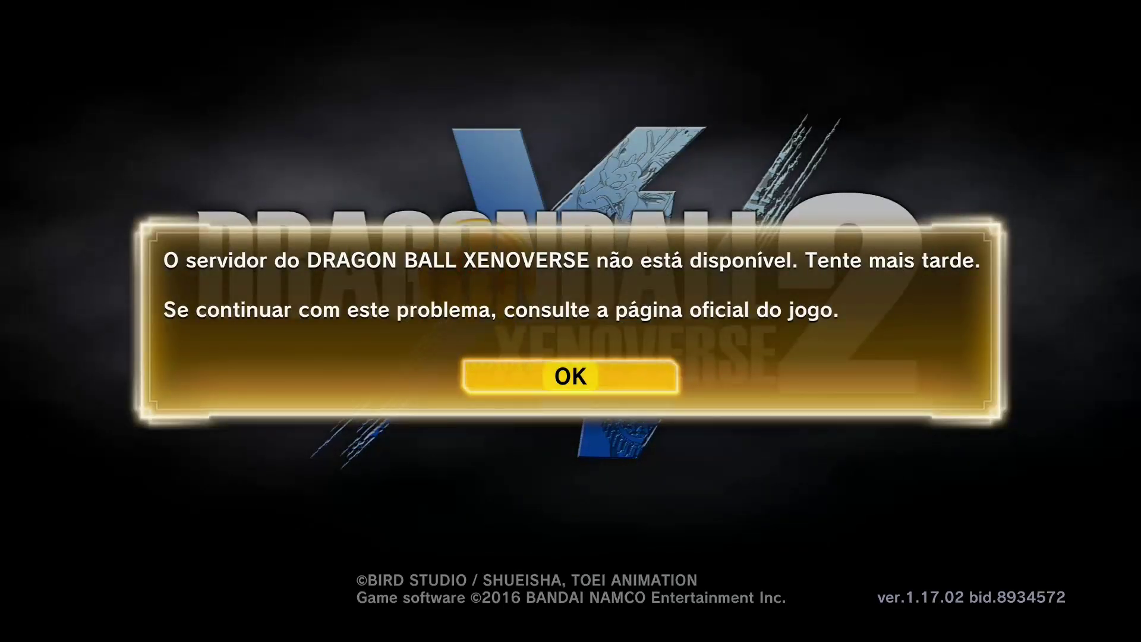
key("Return")
key("Return")
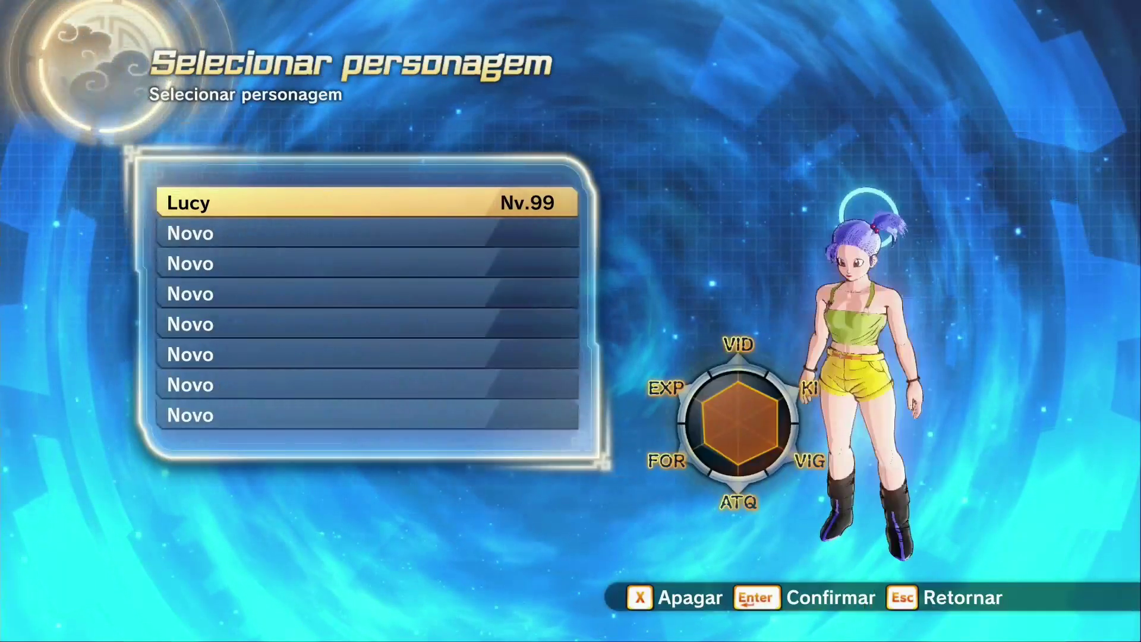
key("Return")
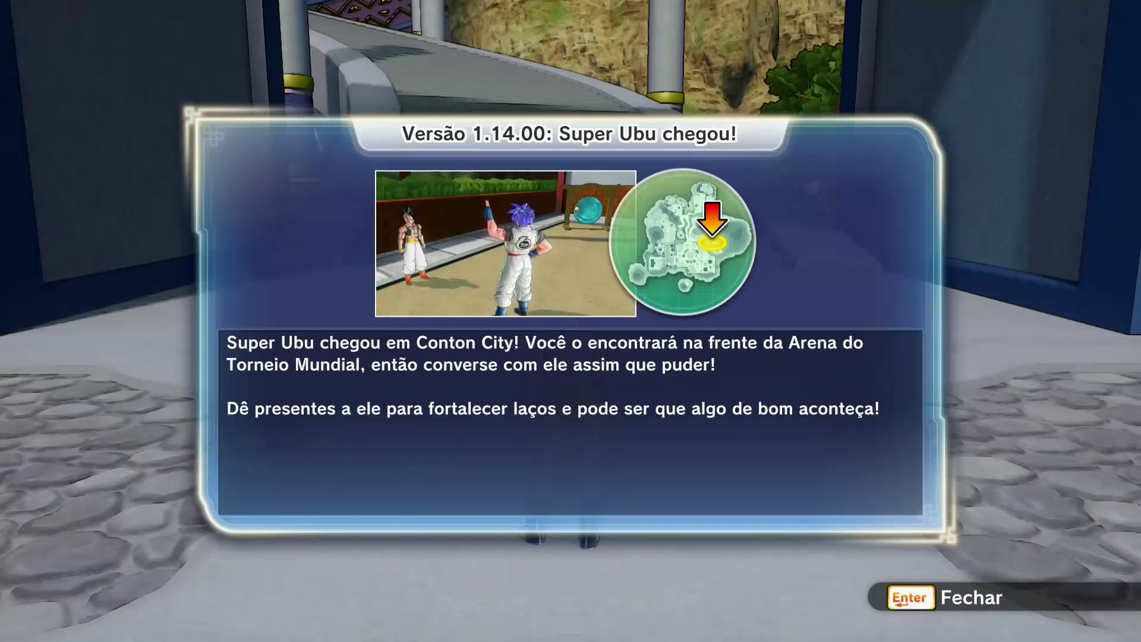
key("Return")
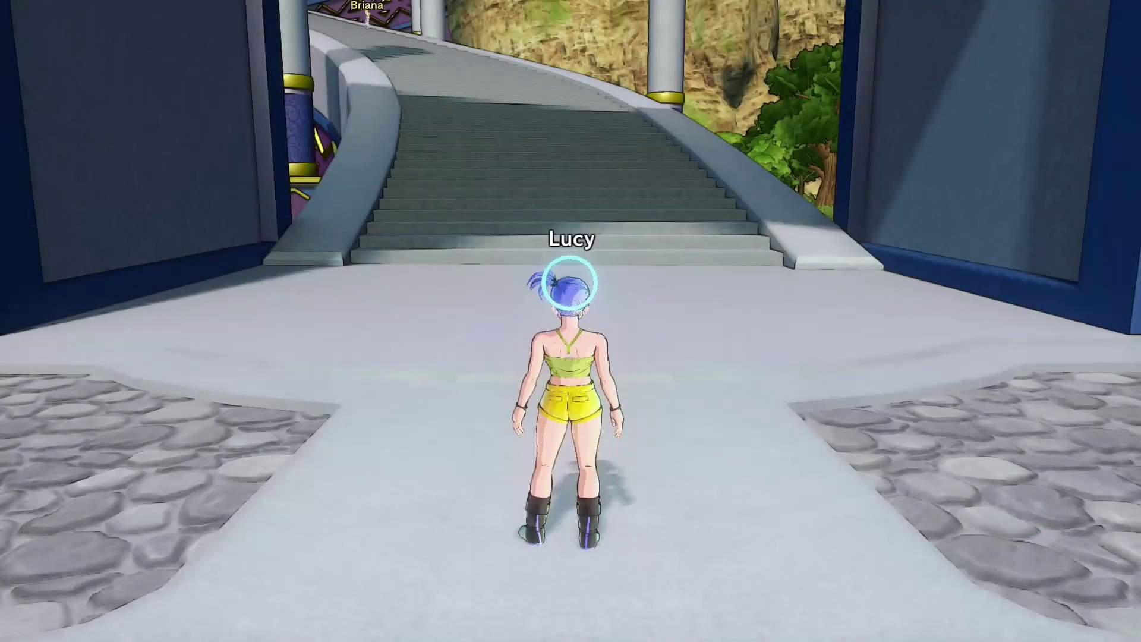
key("s")
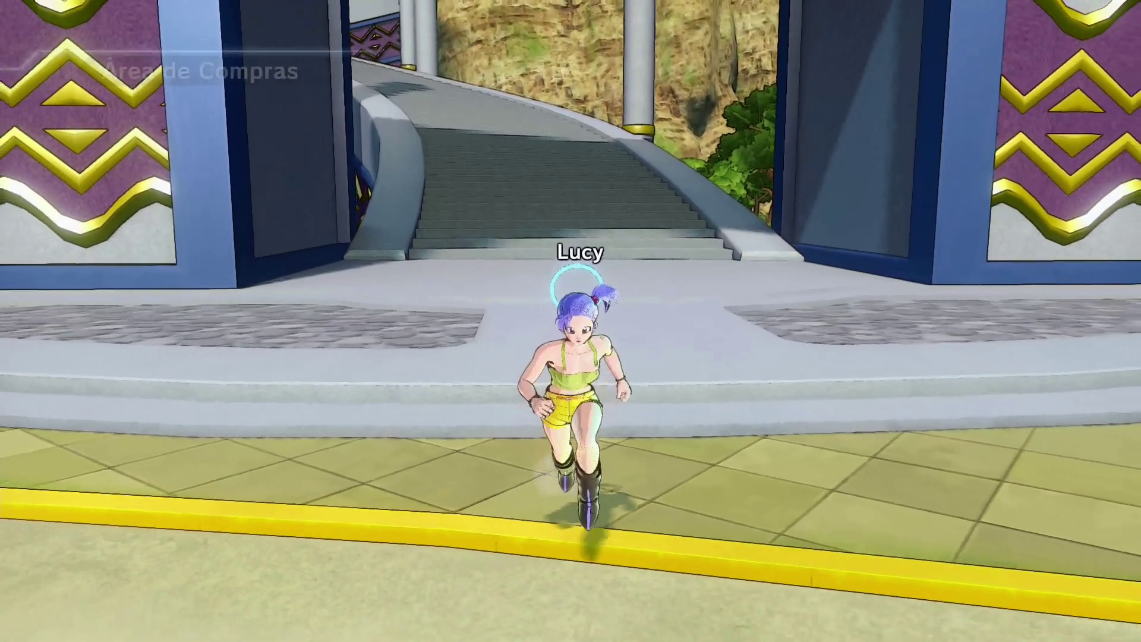
key("d")
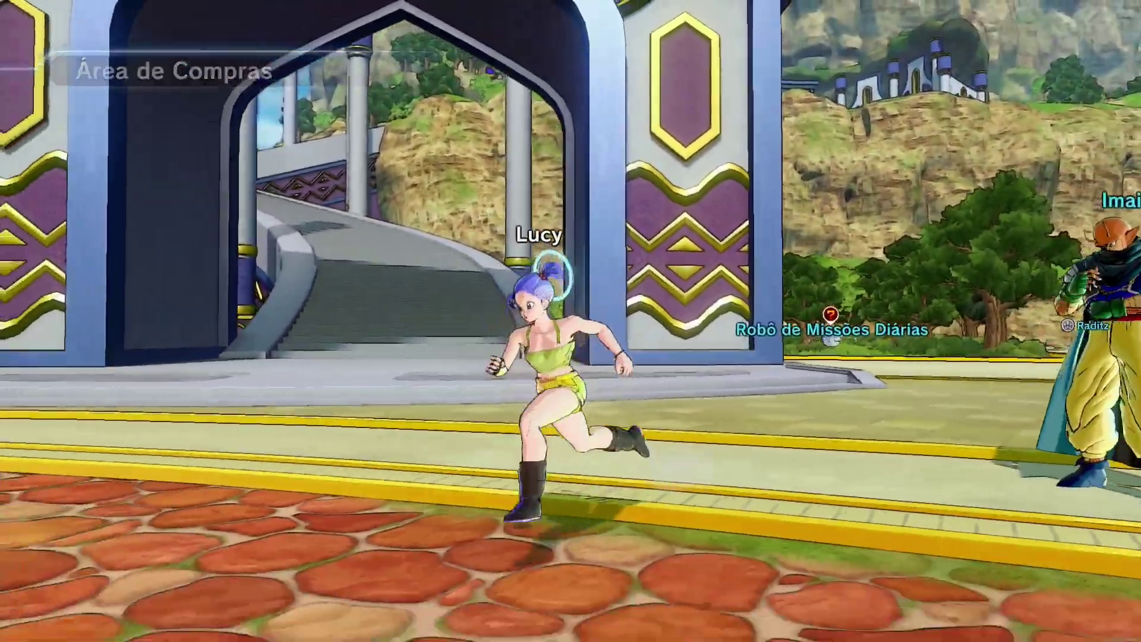
key("w")
key("s")
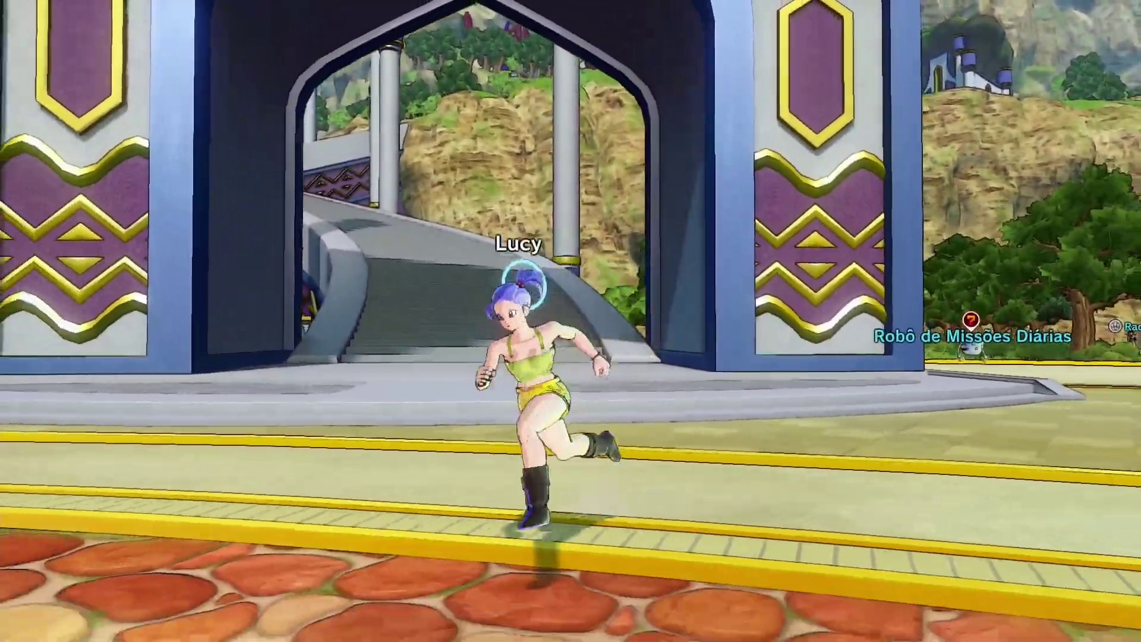
key("a")
key("d")
key("a")
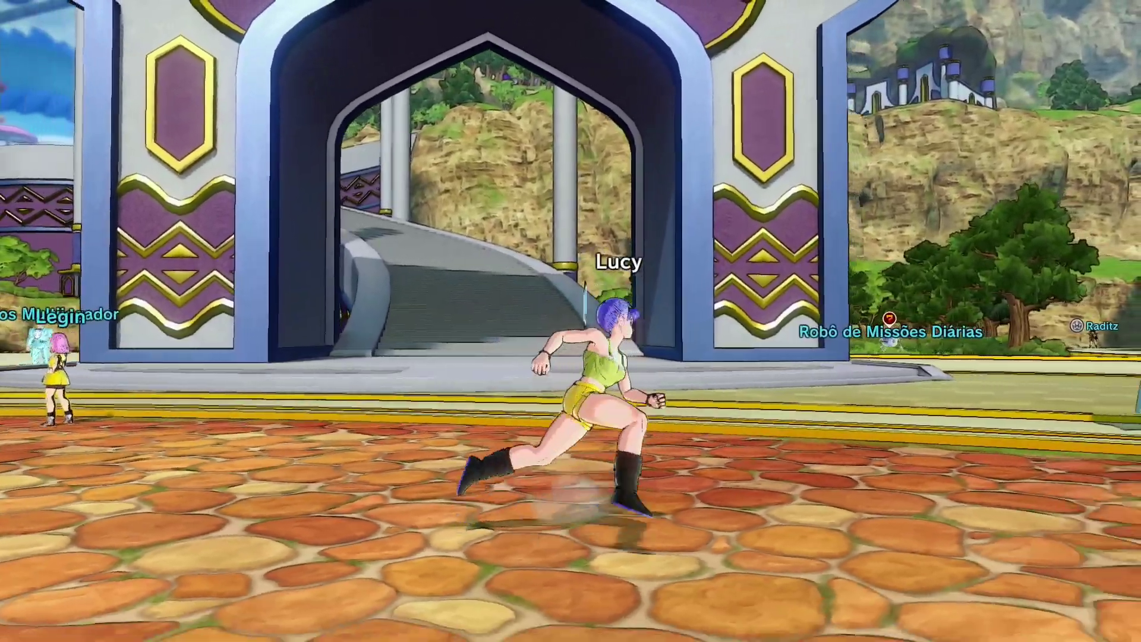
key("d")
Leave the game and close the bin folder window.
key("Escape")
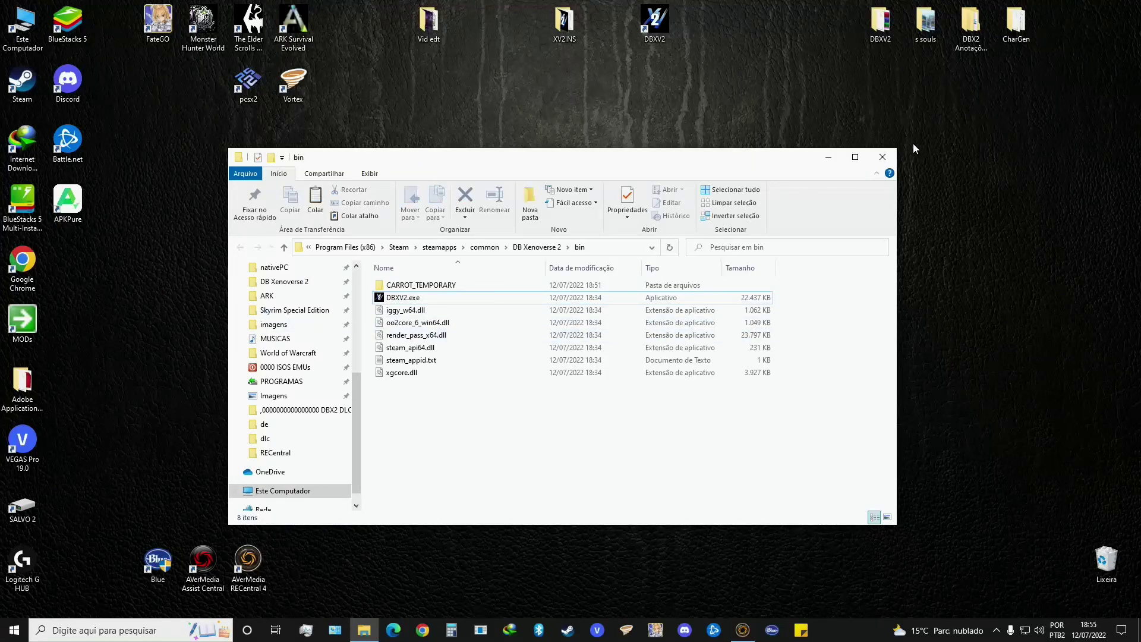
left_click(882, 157)
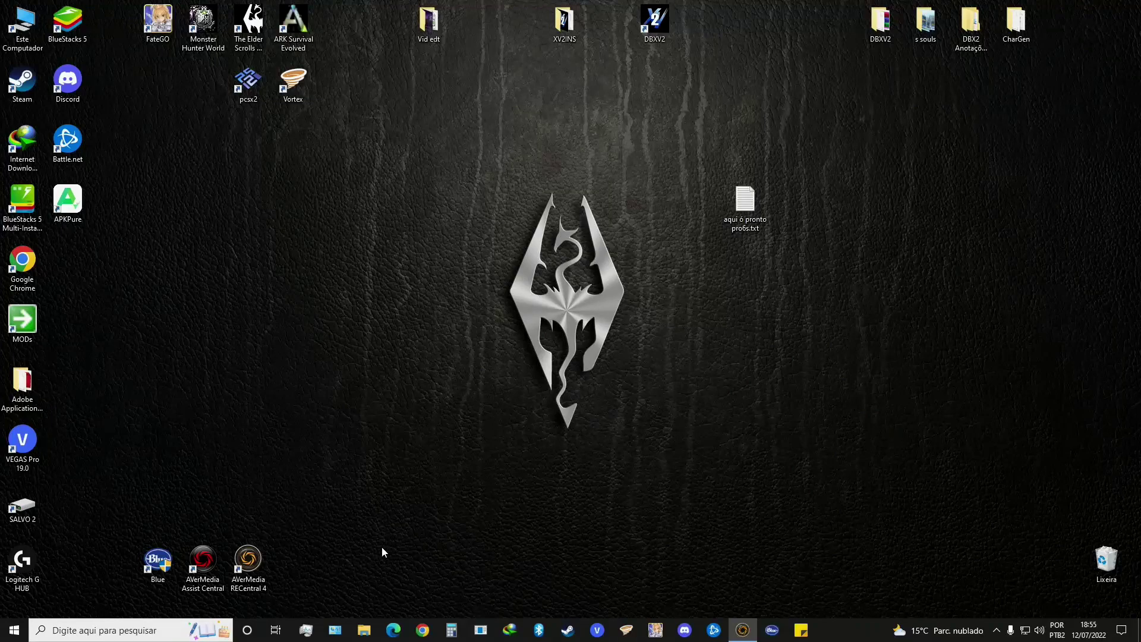
Open the Steam console with steam://nav/console and review the download_depot command and the depot download path.
key("super+r")
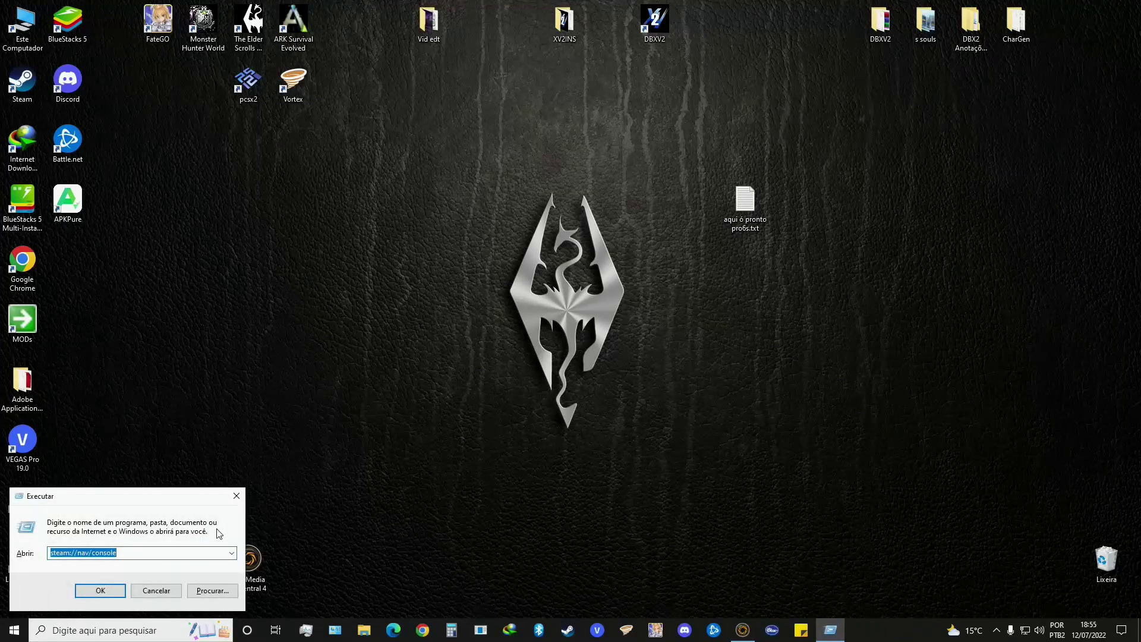
left_click(101, 590)
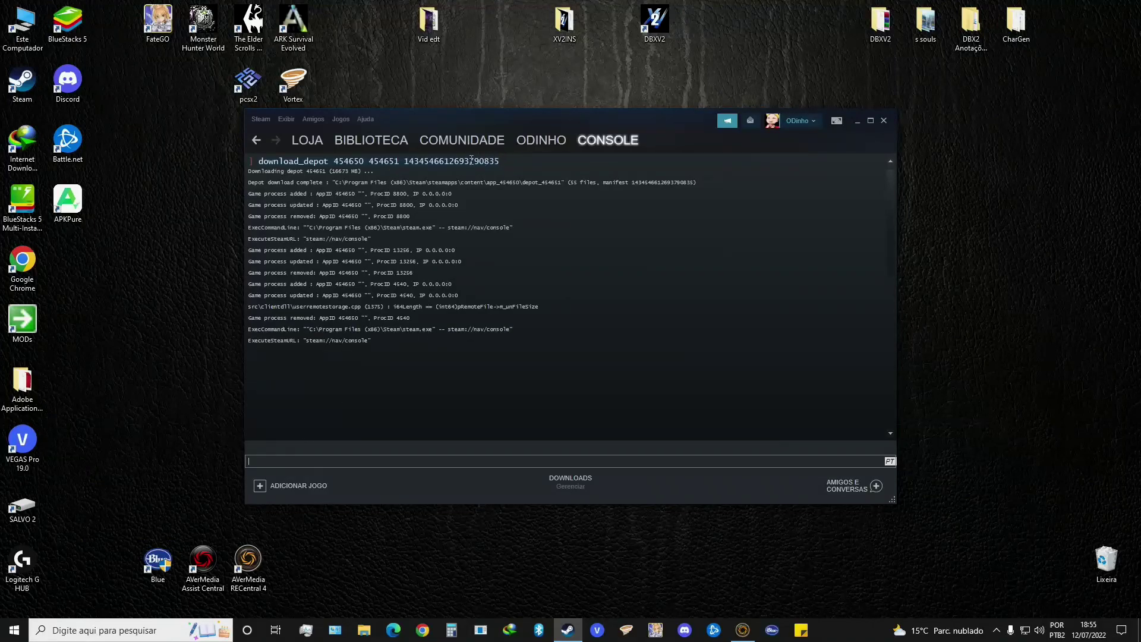
right_click(287, 462)
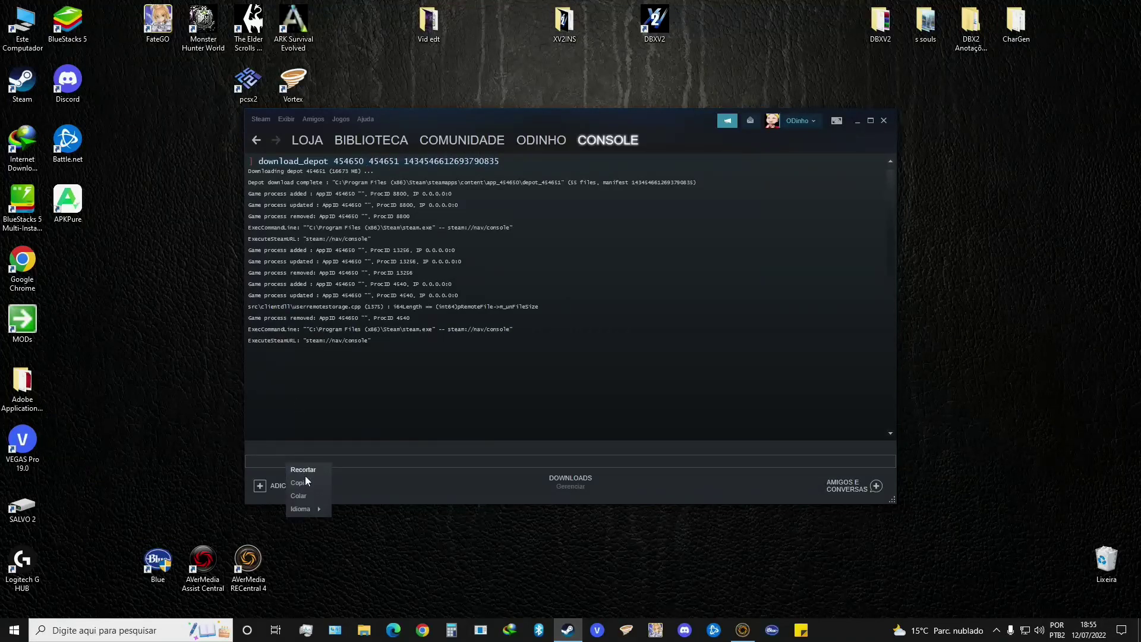
left_click(309, 498)
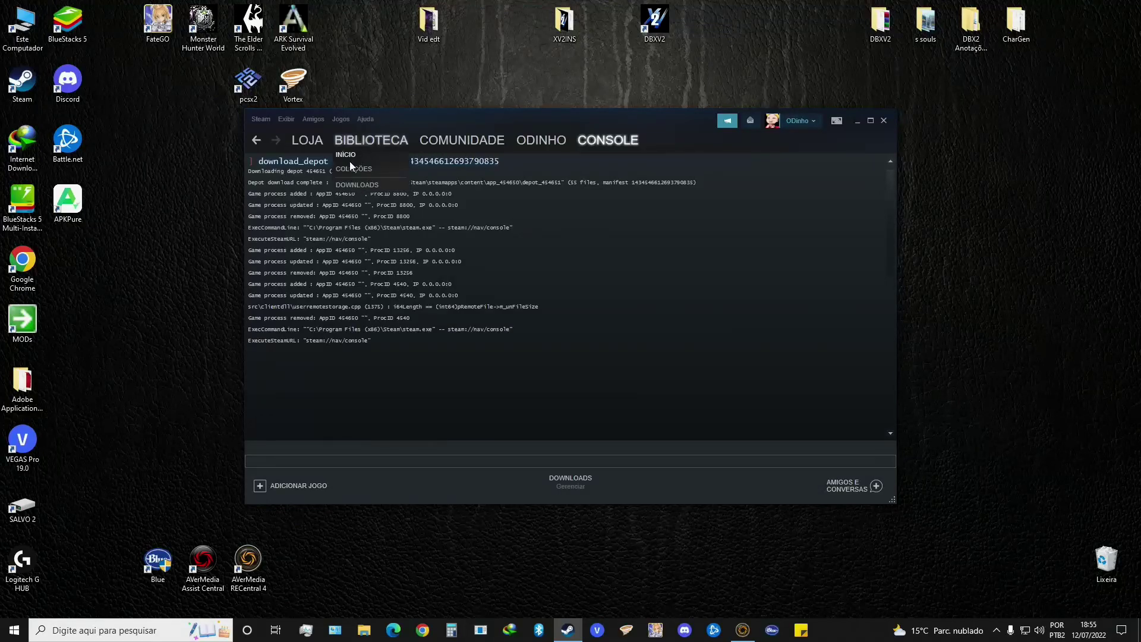
left_click(252, 172)
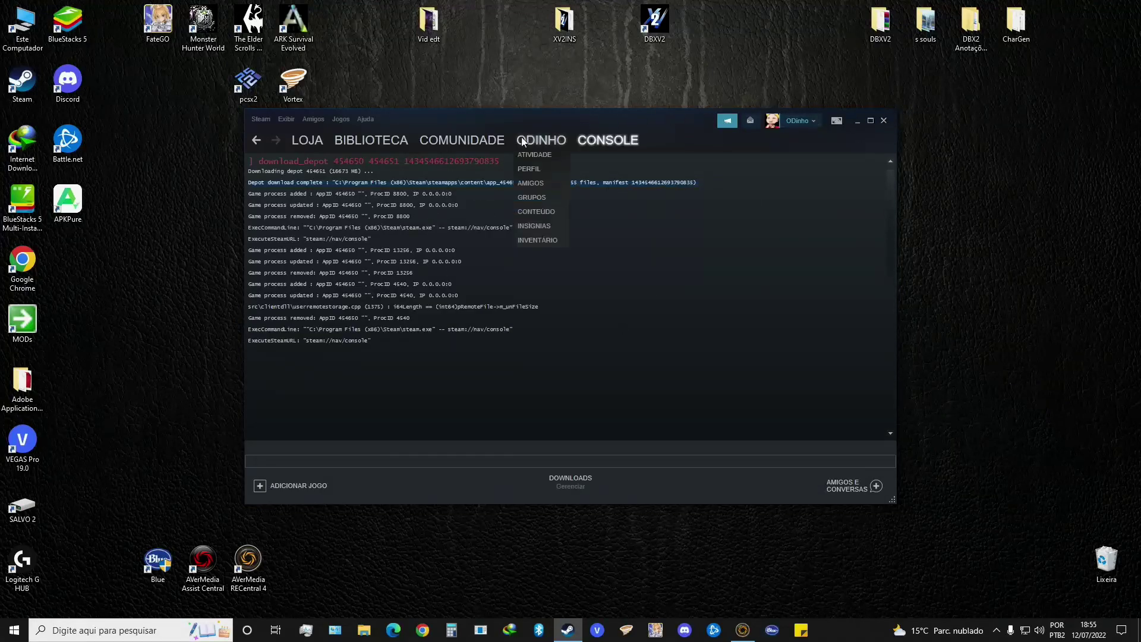
Check the automatic update setting in the library properties of DRAGON BALL XENOVERSE 2, and close the properties and the Steam window.
left_click(357, 139)
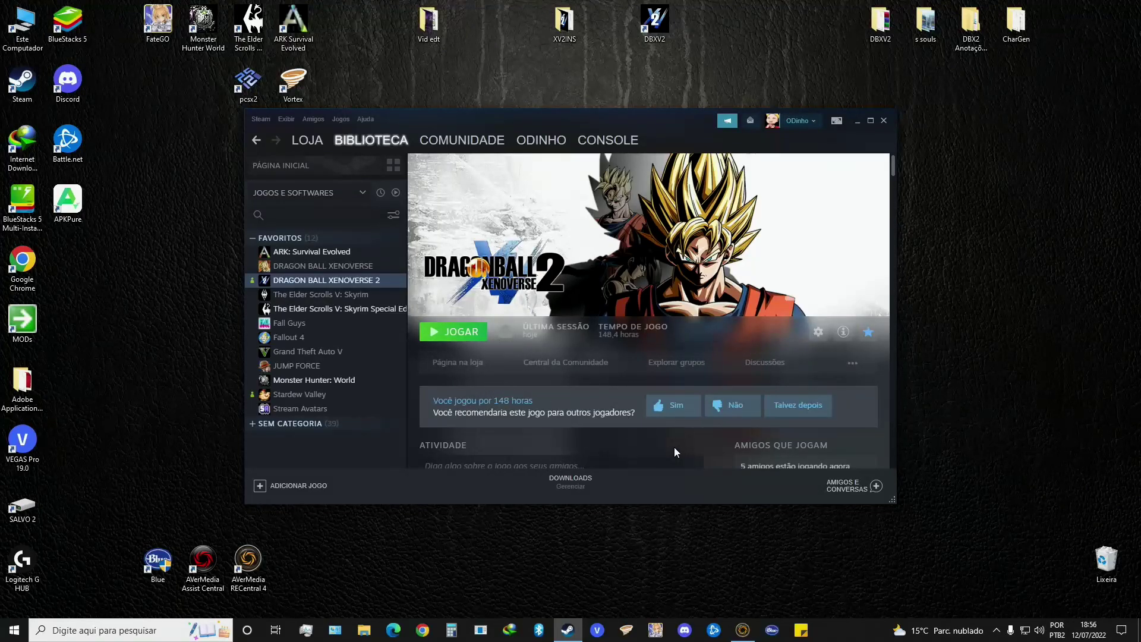
right_click(329, 281)
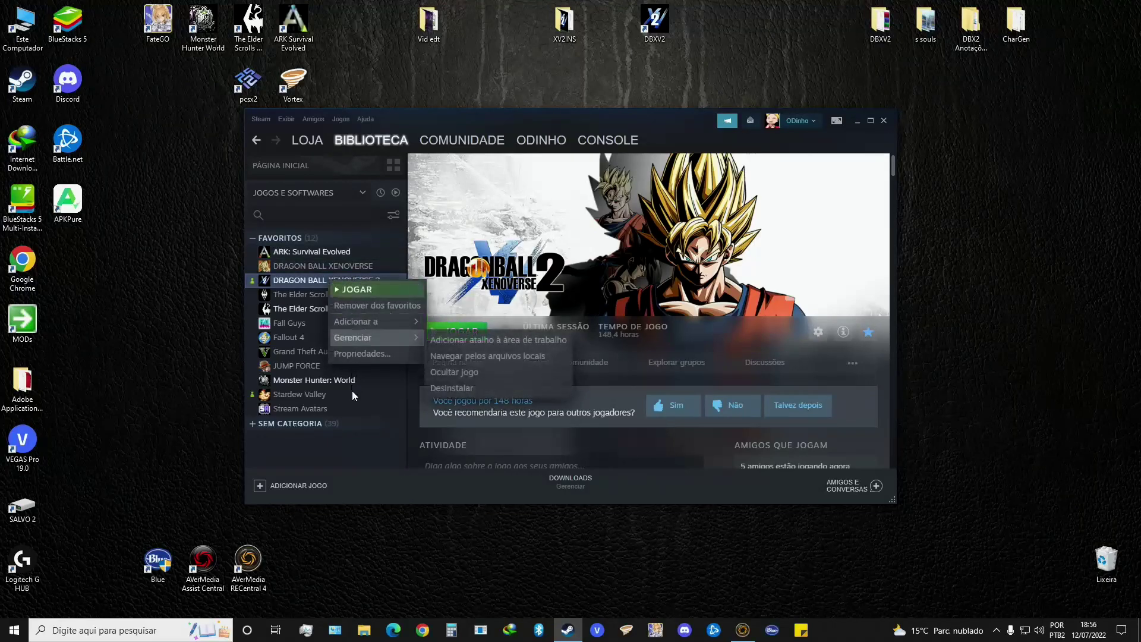
left_click(368, 355)
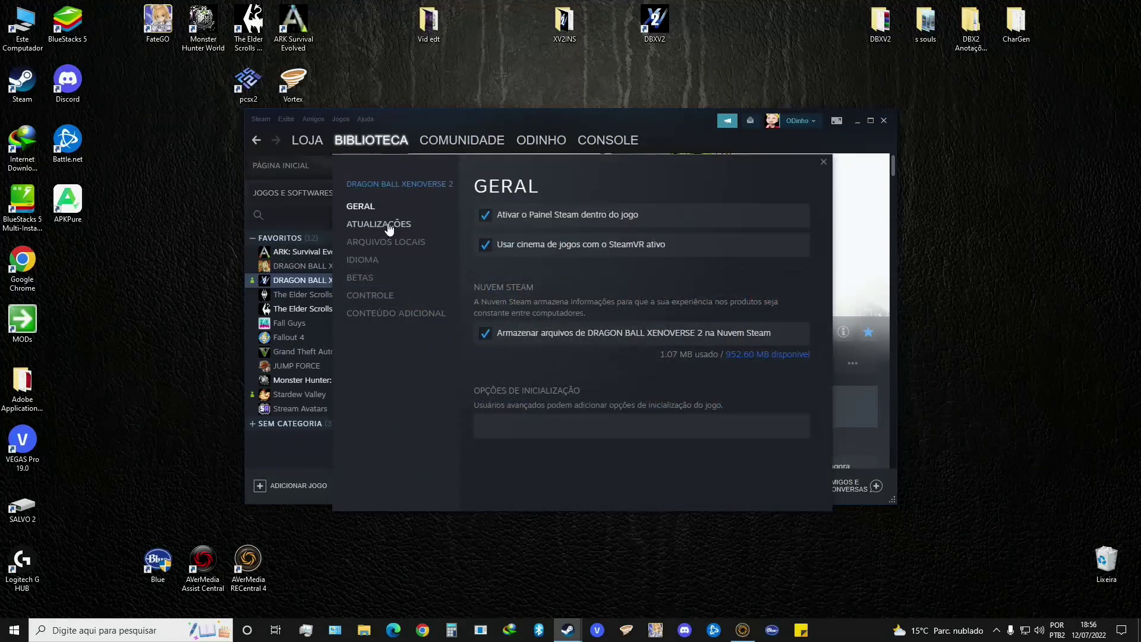
left_click(383, 224)
left_click(550, 241)
left_click(818, 219)
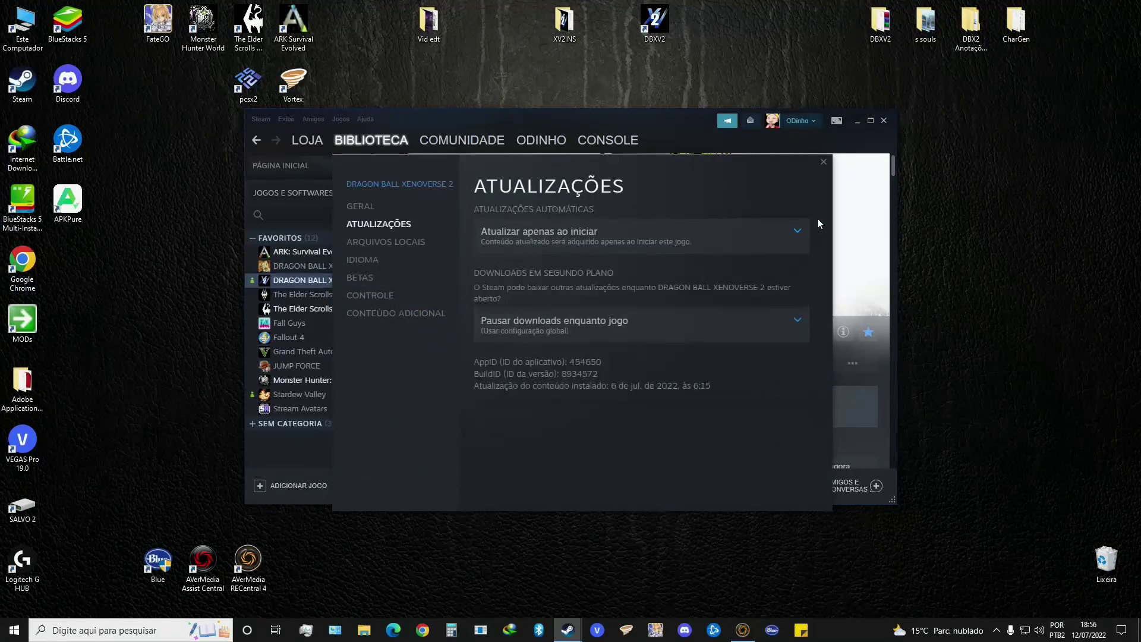
left_click(824, 162)
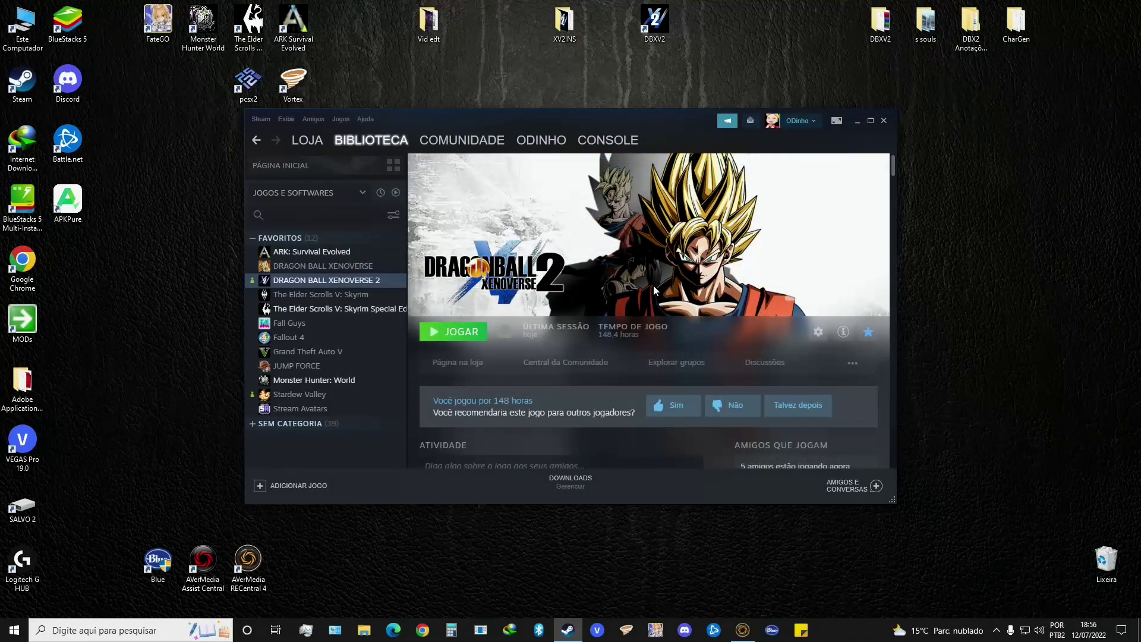
left_click(884, 121)
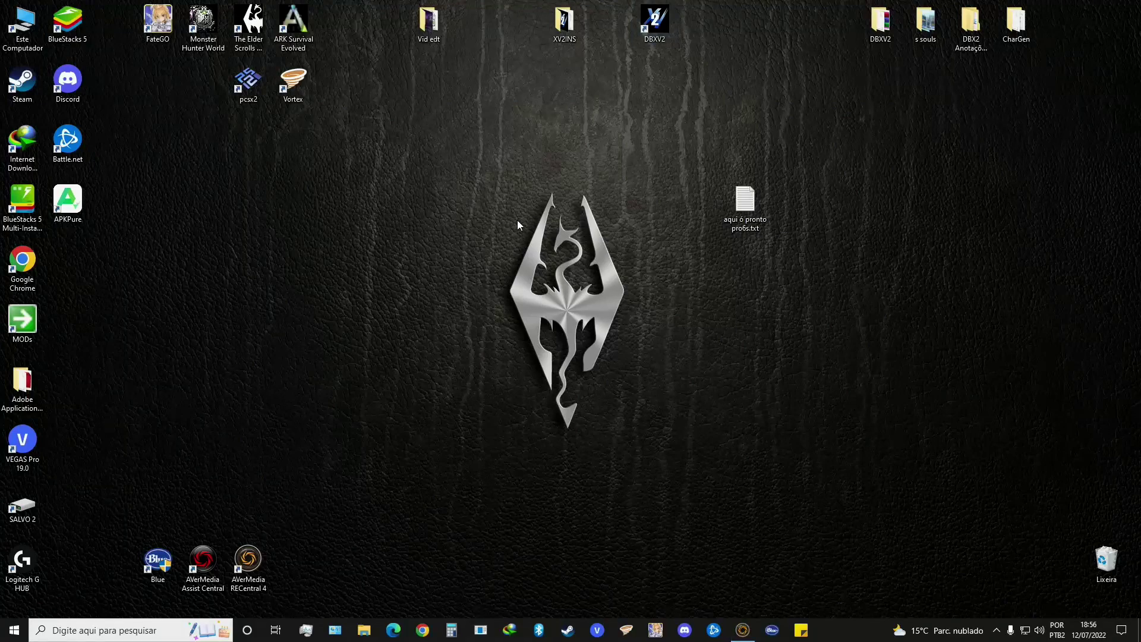